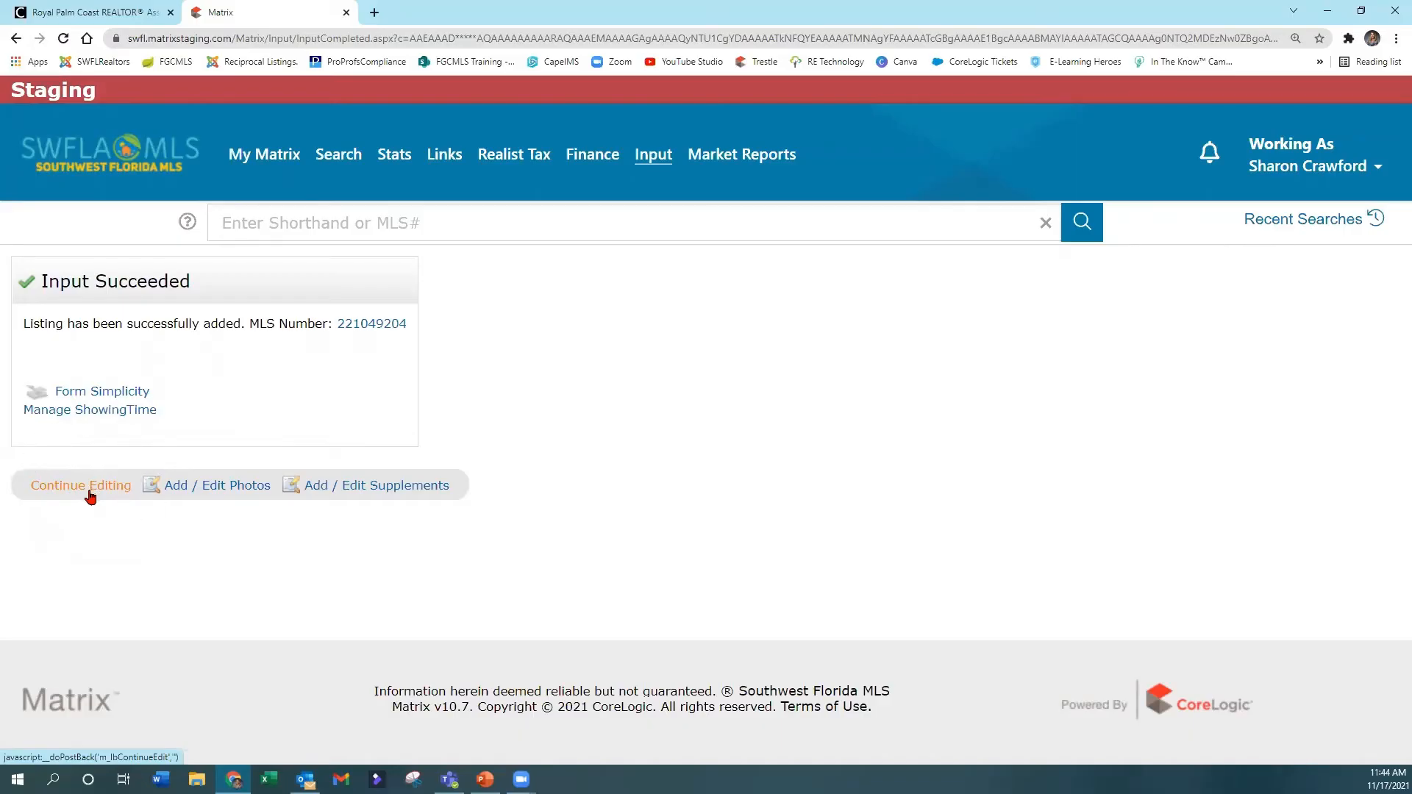
Step: Upload a house photo from the Pictures folder to the new listing's photos
click(90, 493)
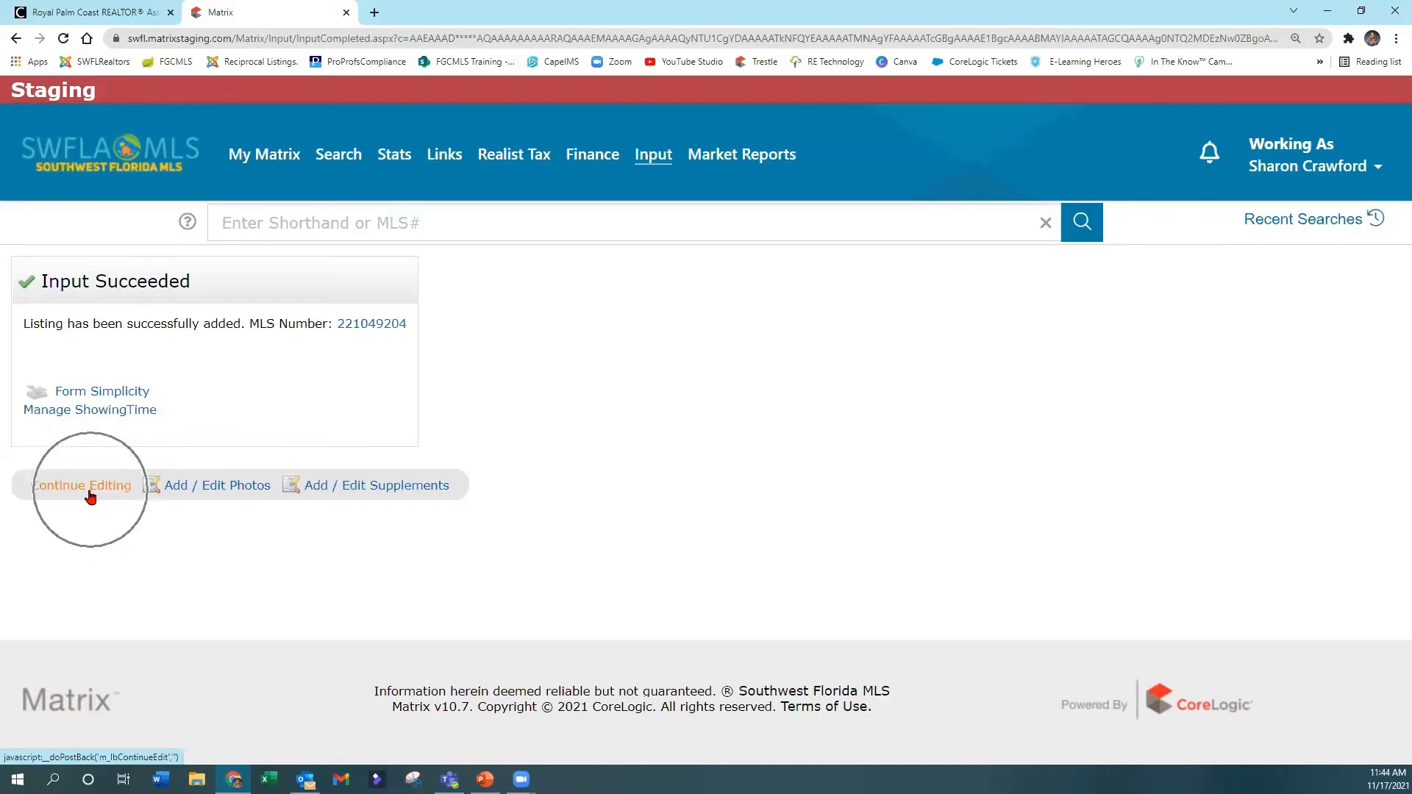
click(216, 492)
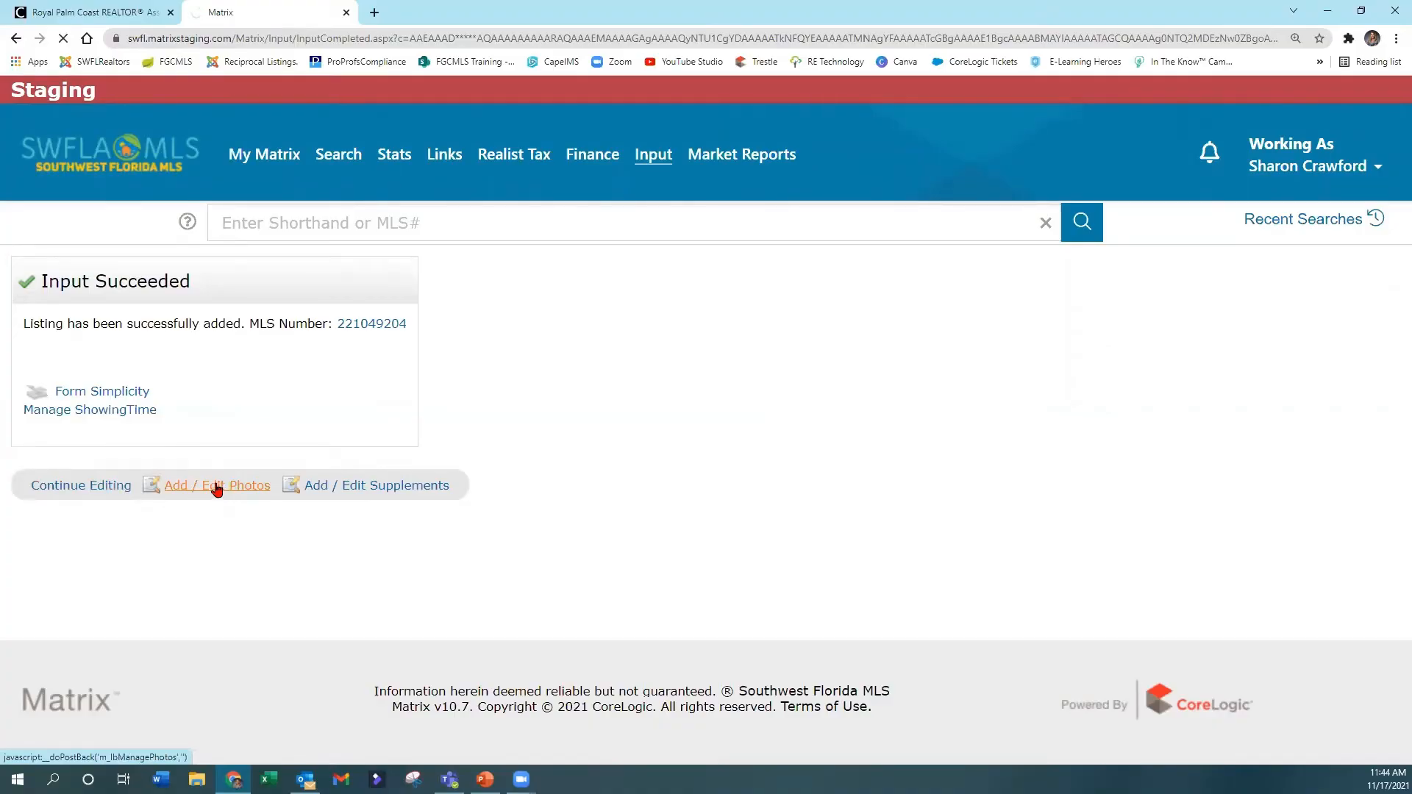
click(309, 463)
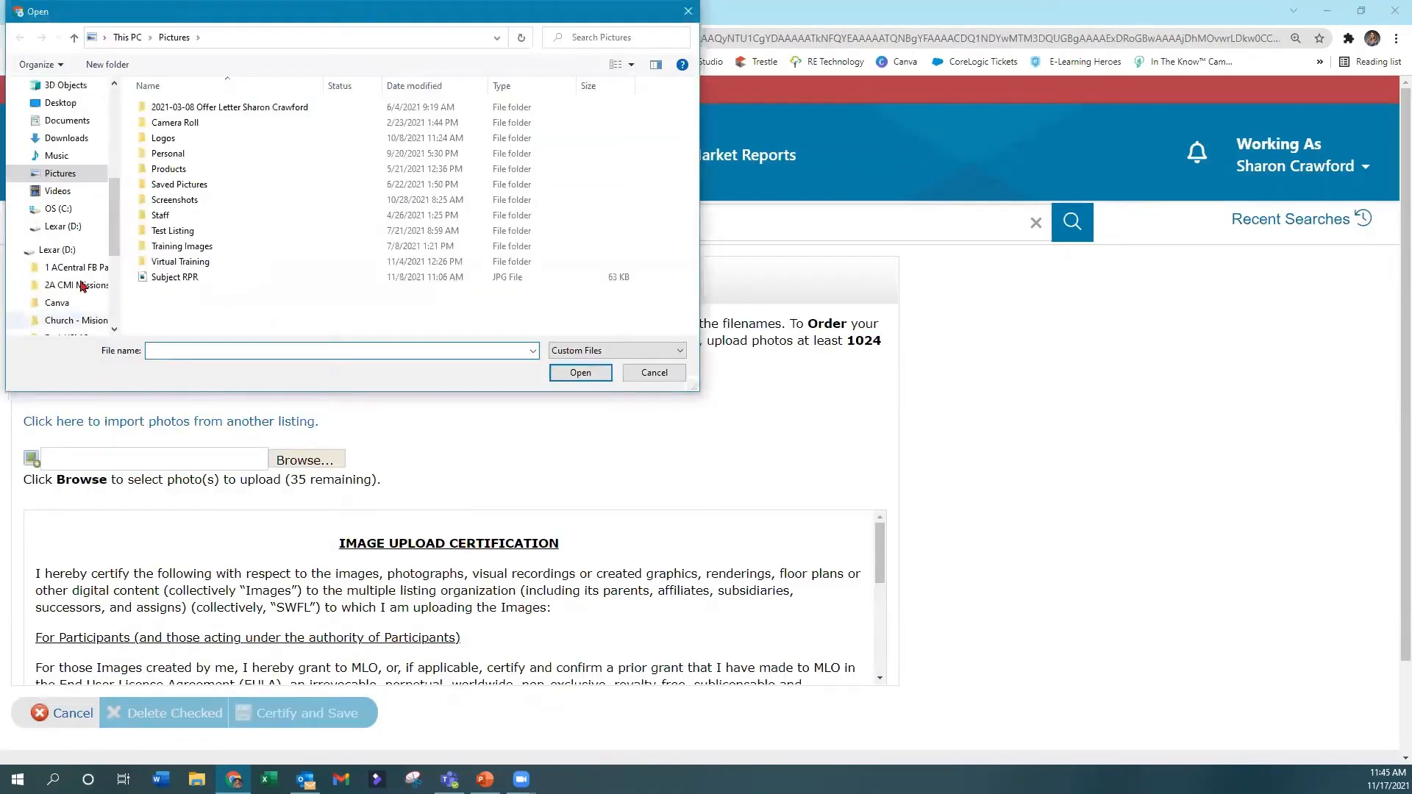
click(78, 177)
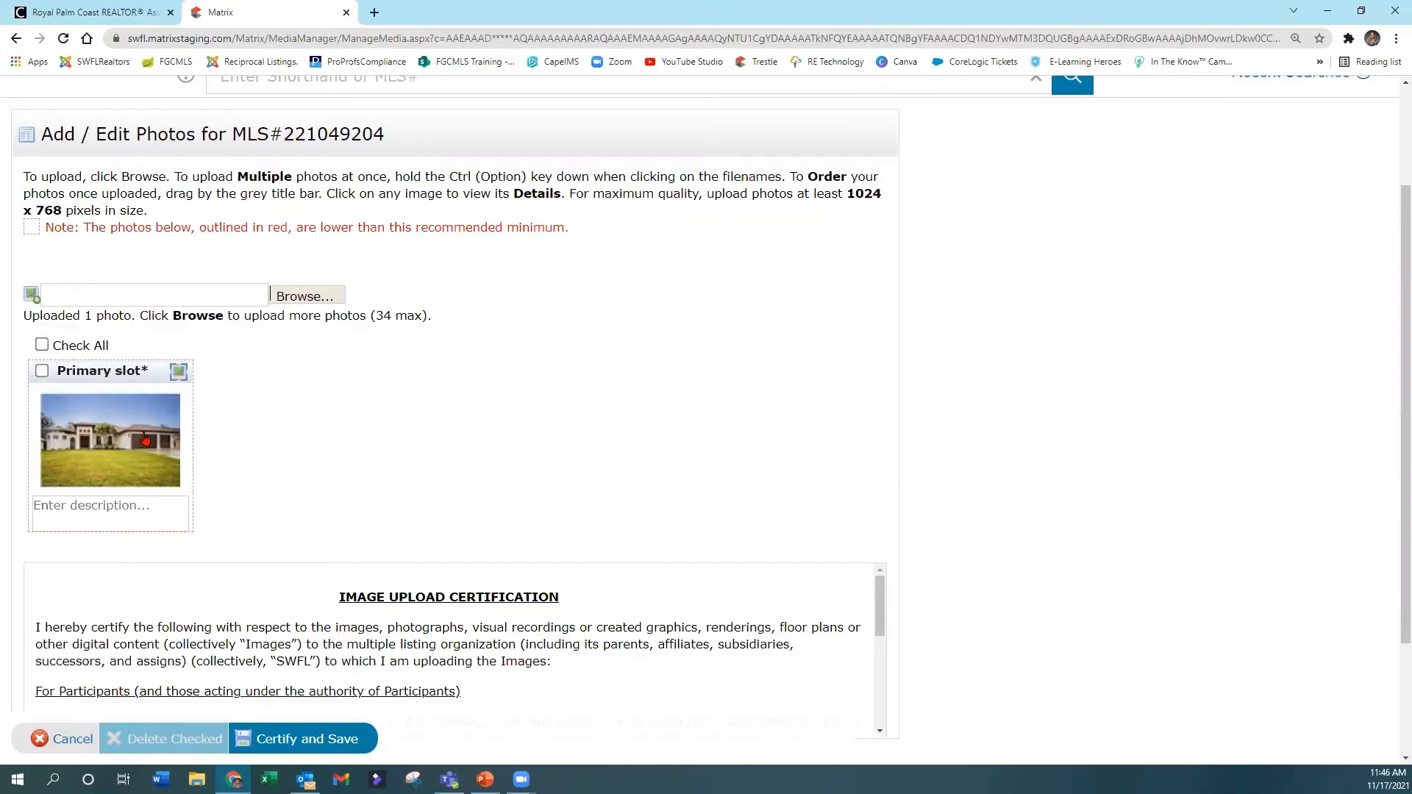
Step: Read through the image upload certification, and certify and save the listing's primary photo without a description
click(91, 509)
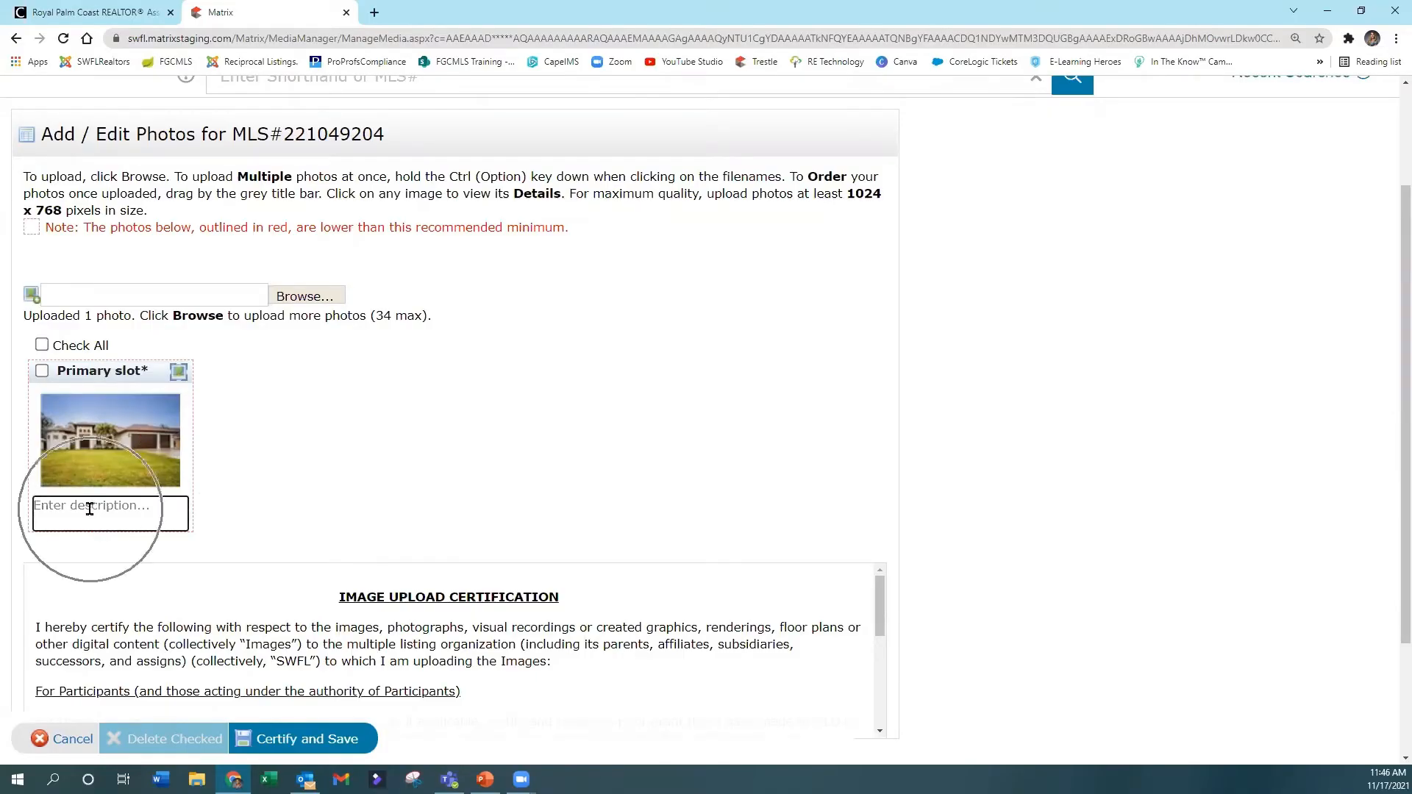
mouse_move(79, 371)
mouse_down()
mouse_move(510, 365)
mouse_move(76, 362)
mouse_move(91, 373)
mouse_up()
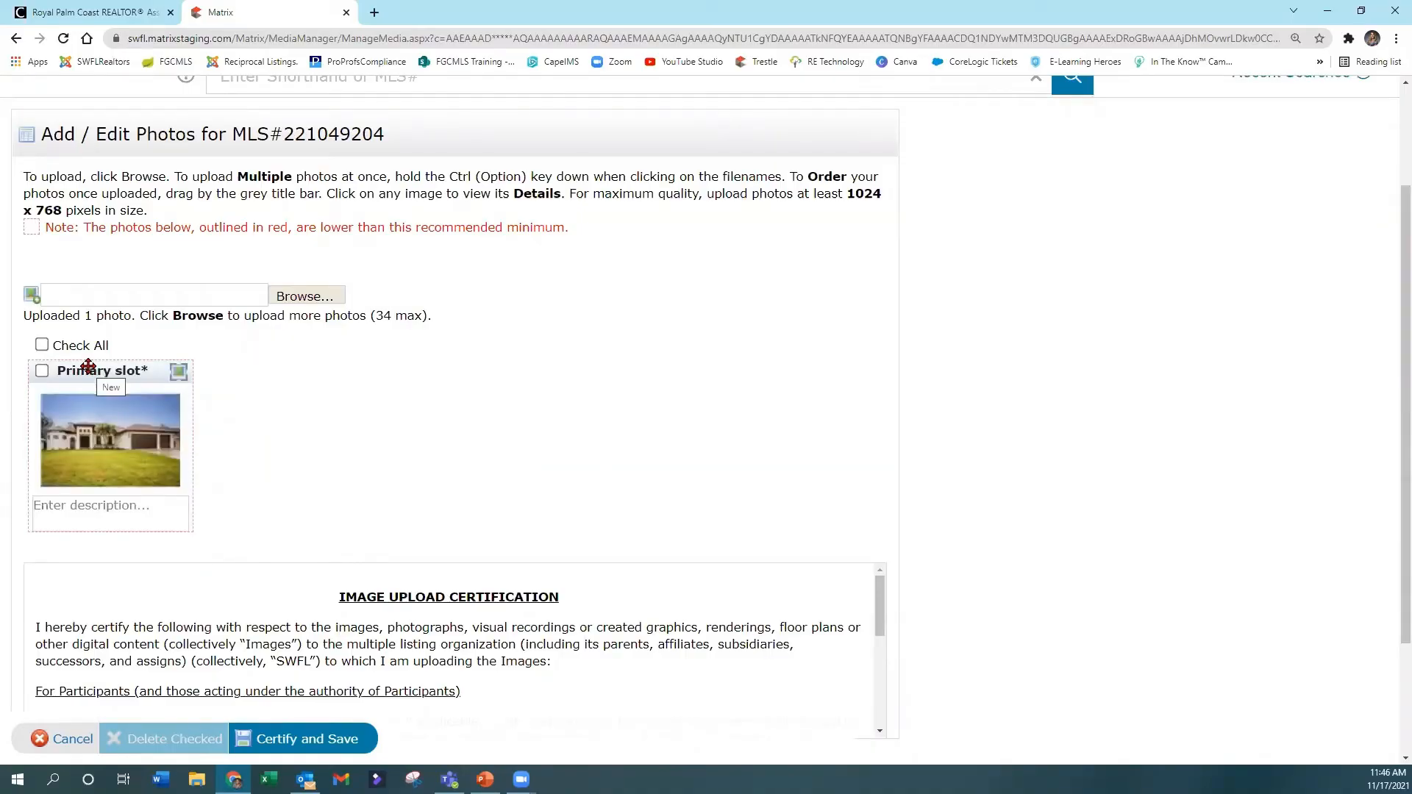
scroll(150, 377, down, 2)
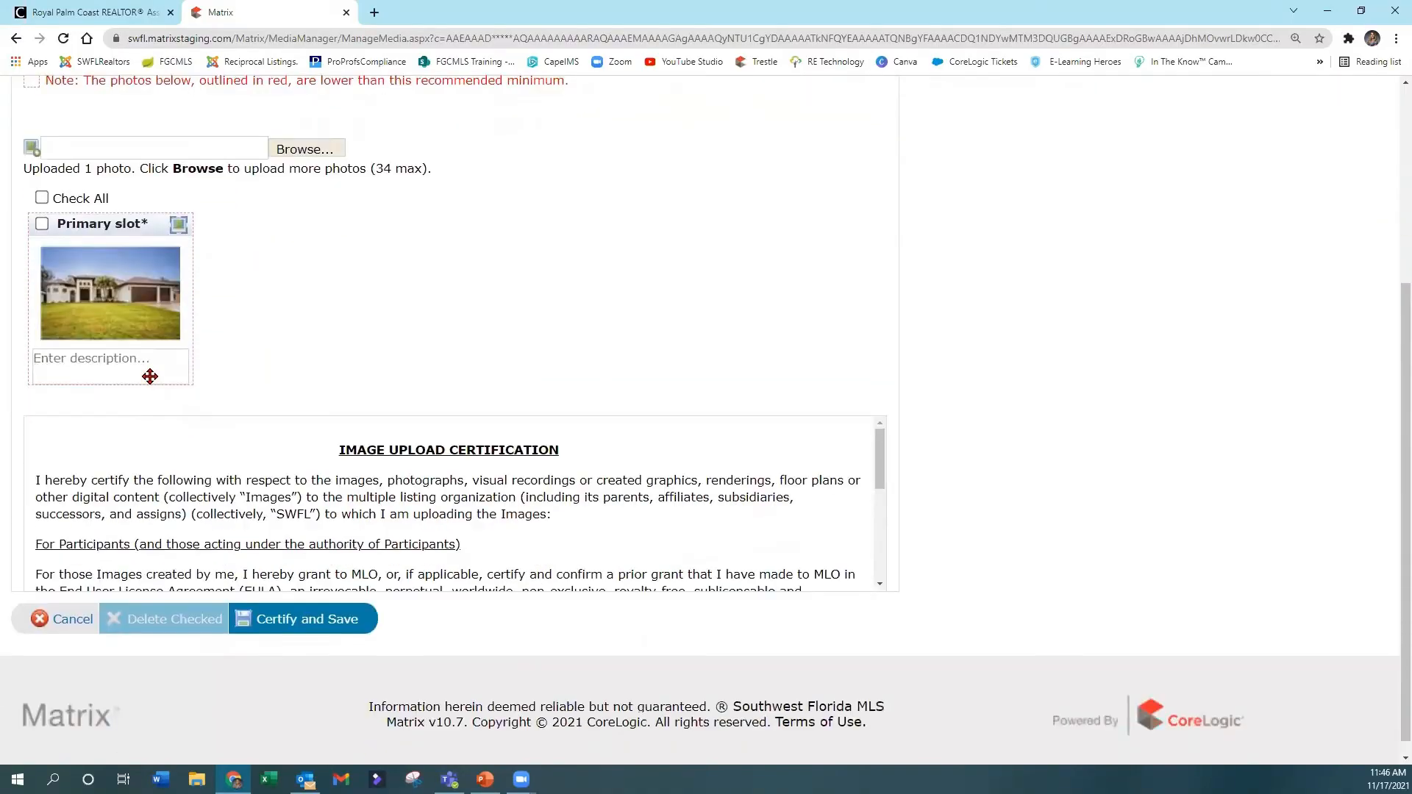
scroll(800, 495, down, 5)
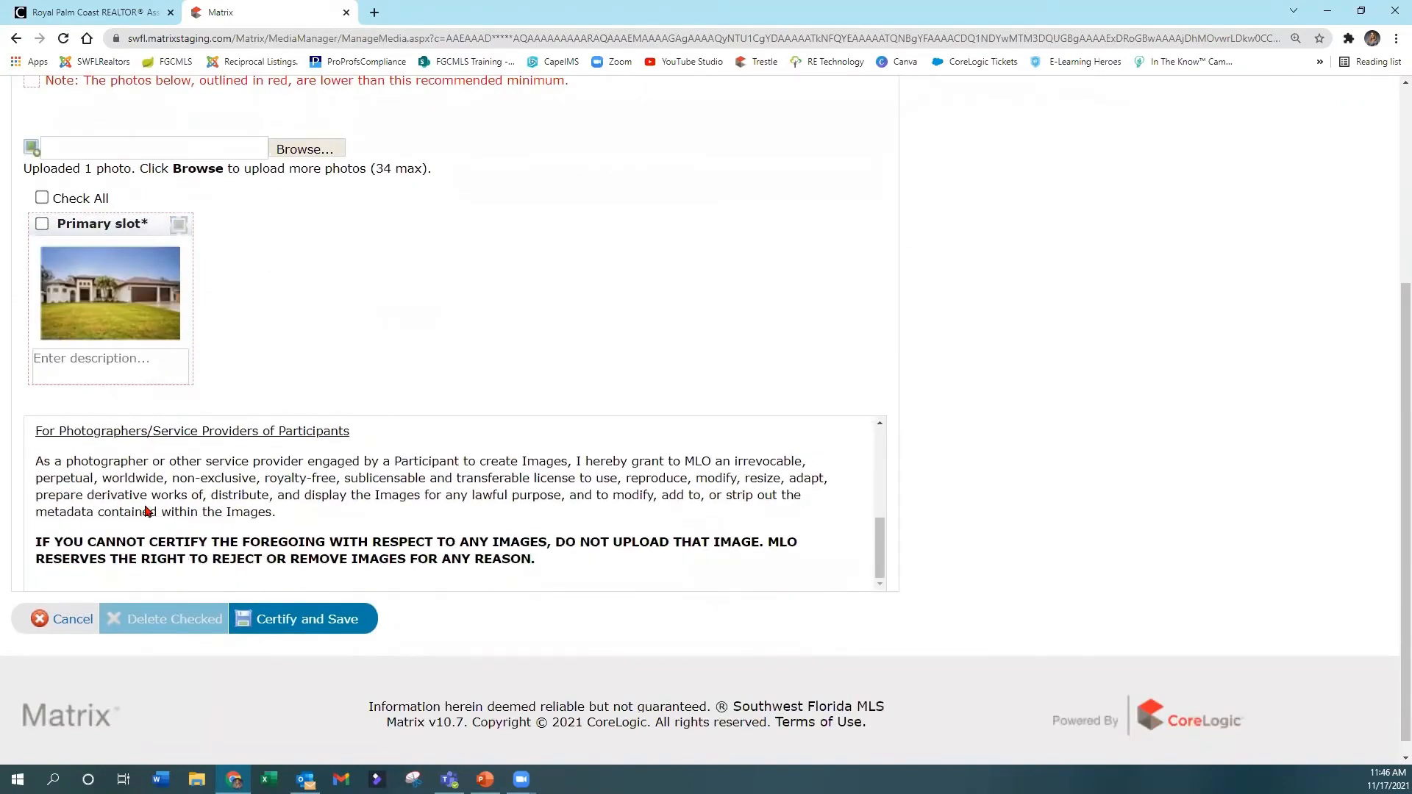
drag(881, 538, 863, 440)
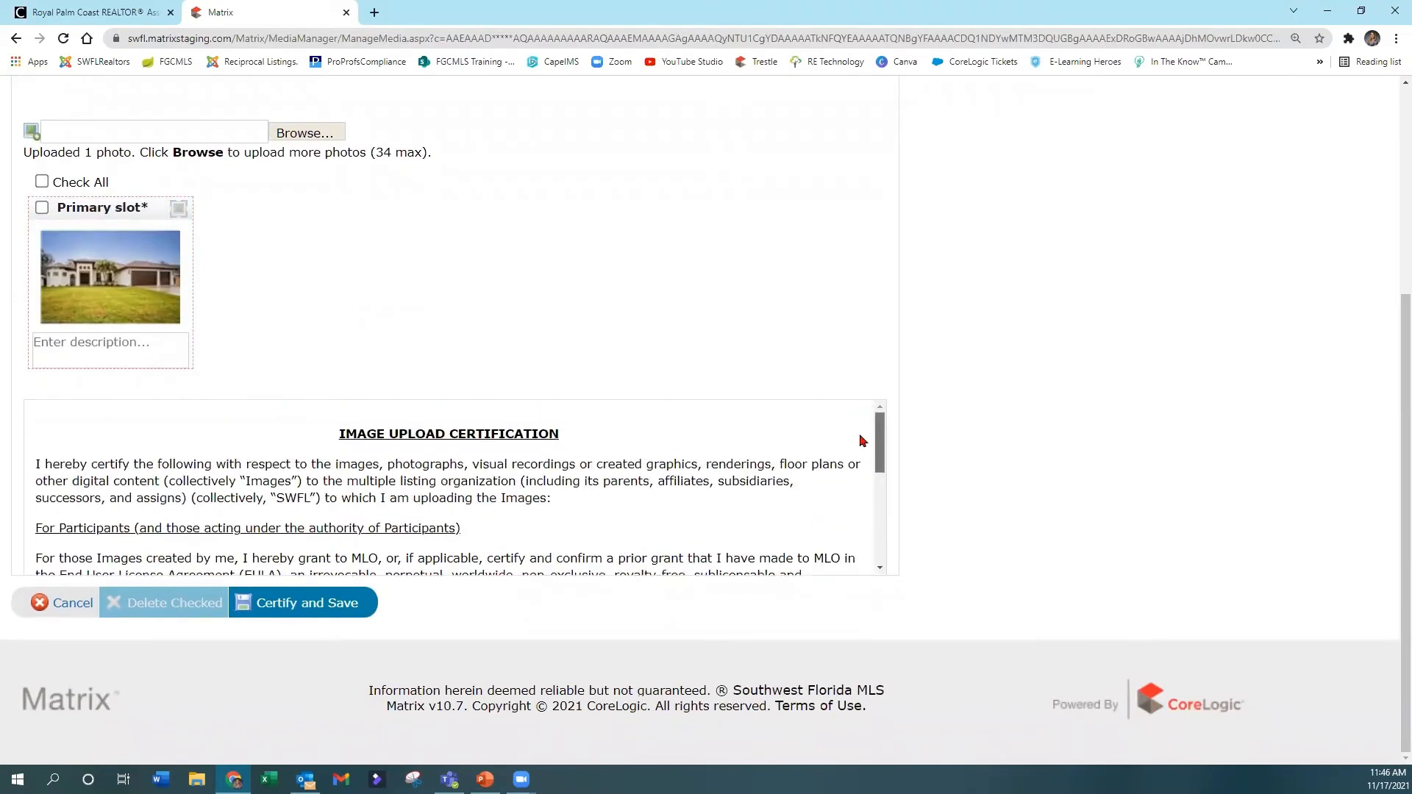
scroll(863, 456, down, 5)
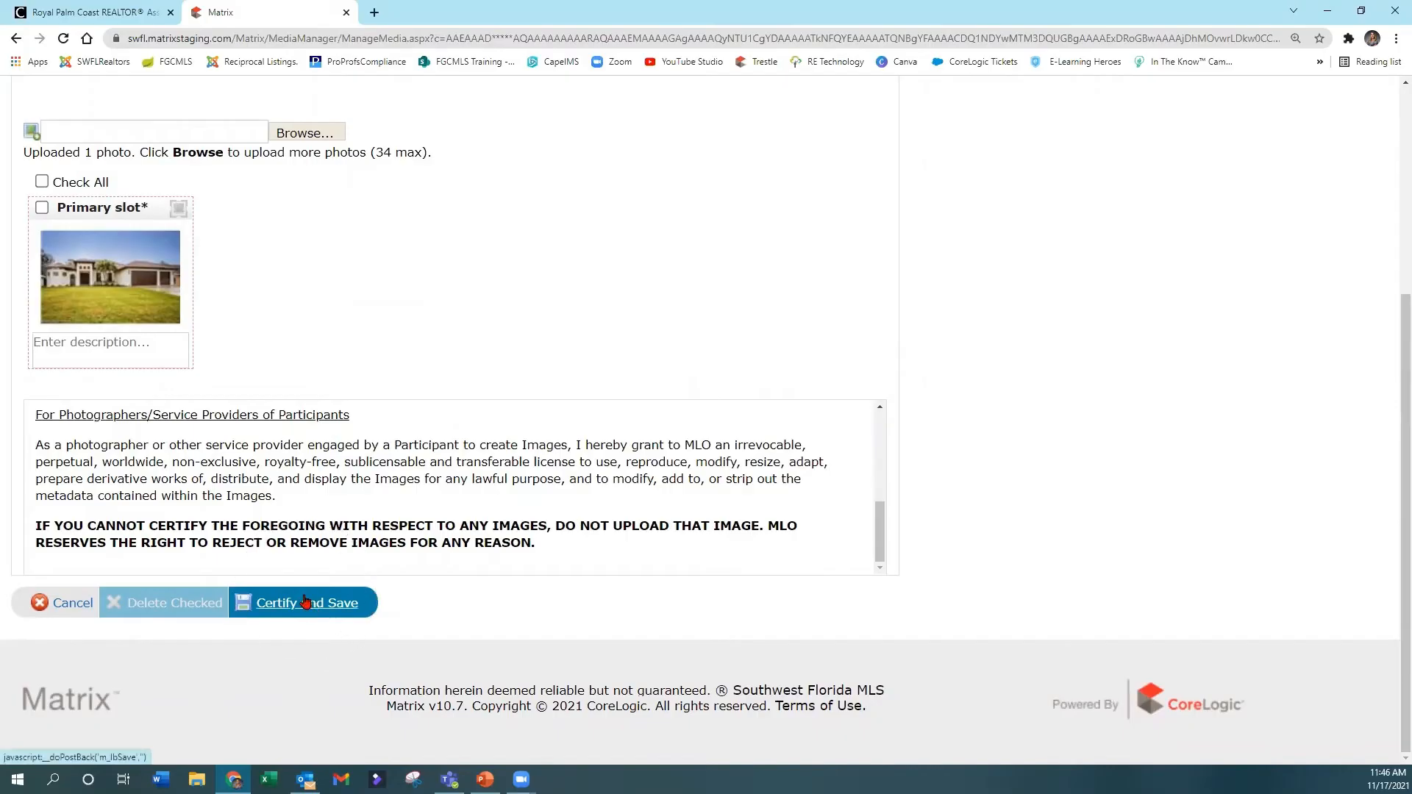
click(305, 603)
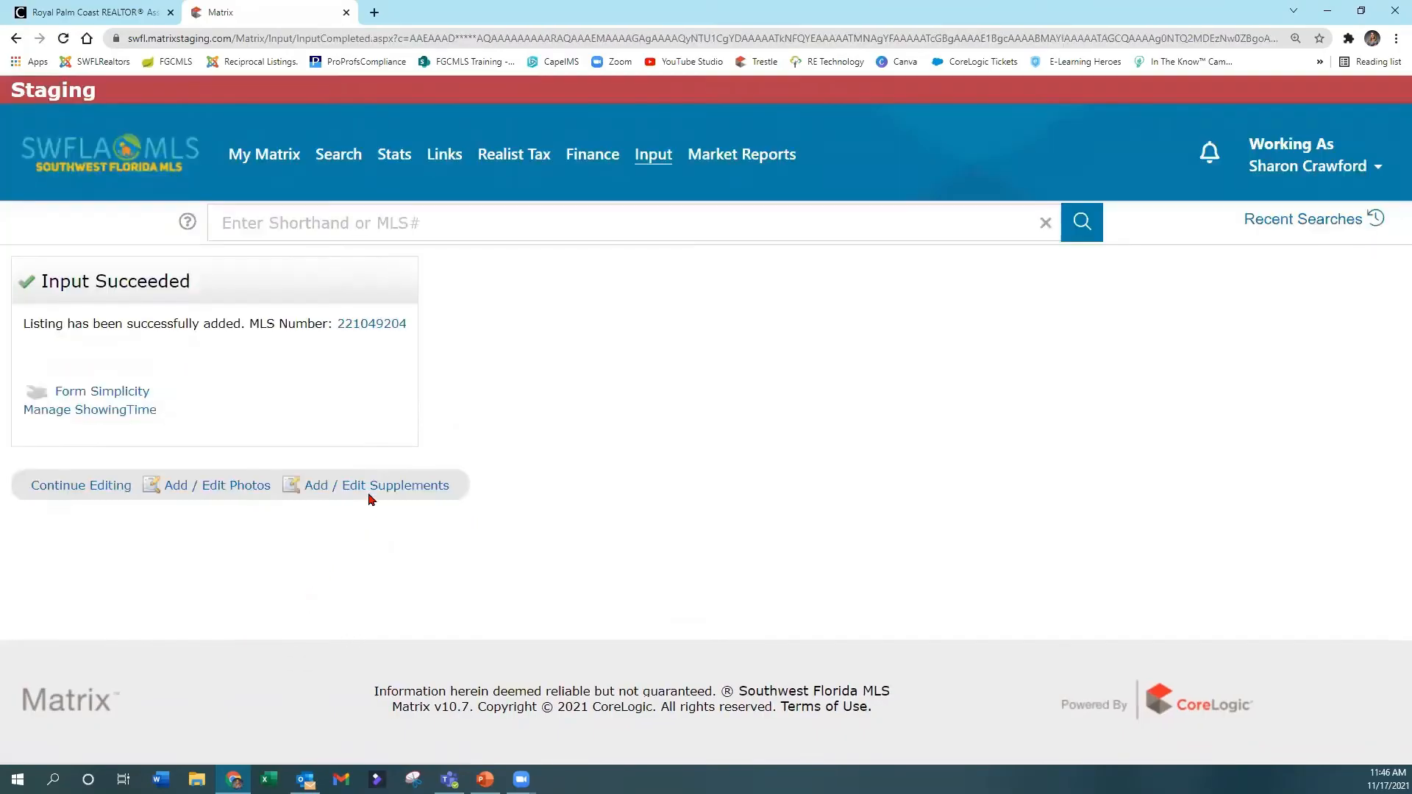
Step: Upload Adding Fields to Matrix Search.pdf as a listing supplement of type Environmental Disclosure
click(372, 488)
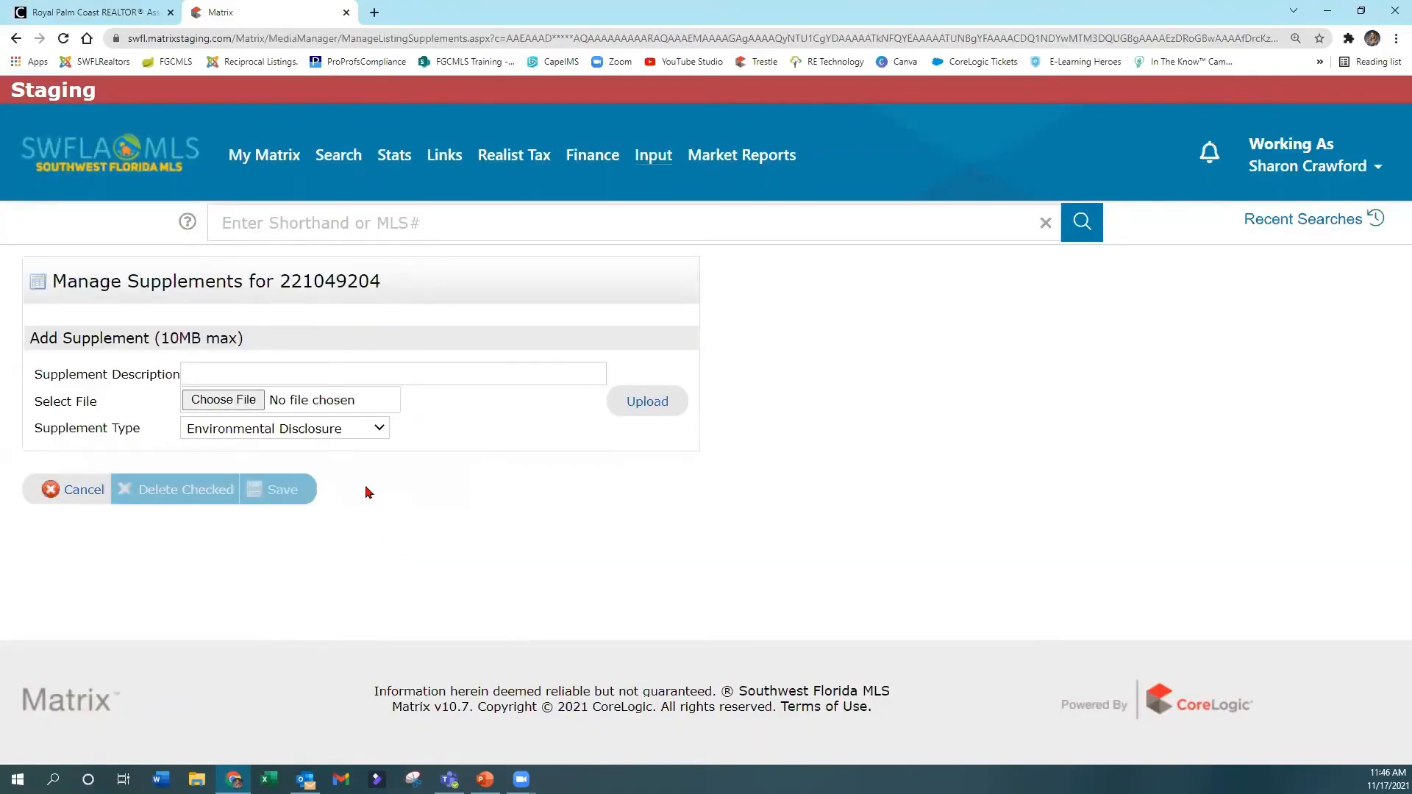
click(228, 377)
click(242, 403)
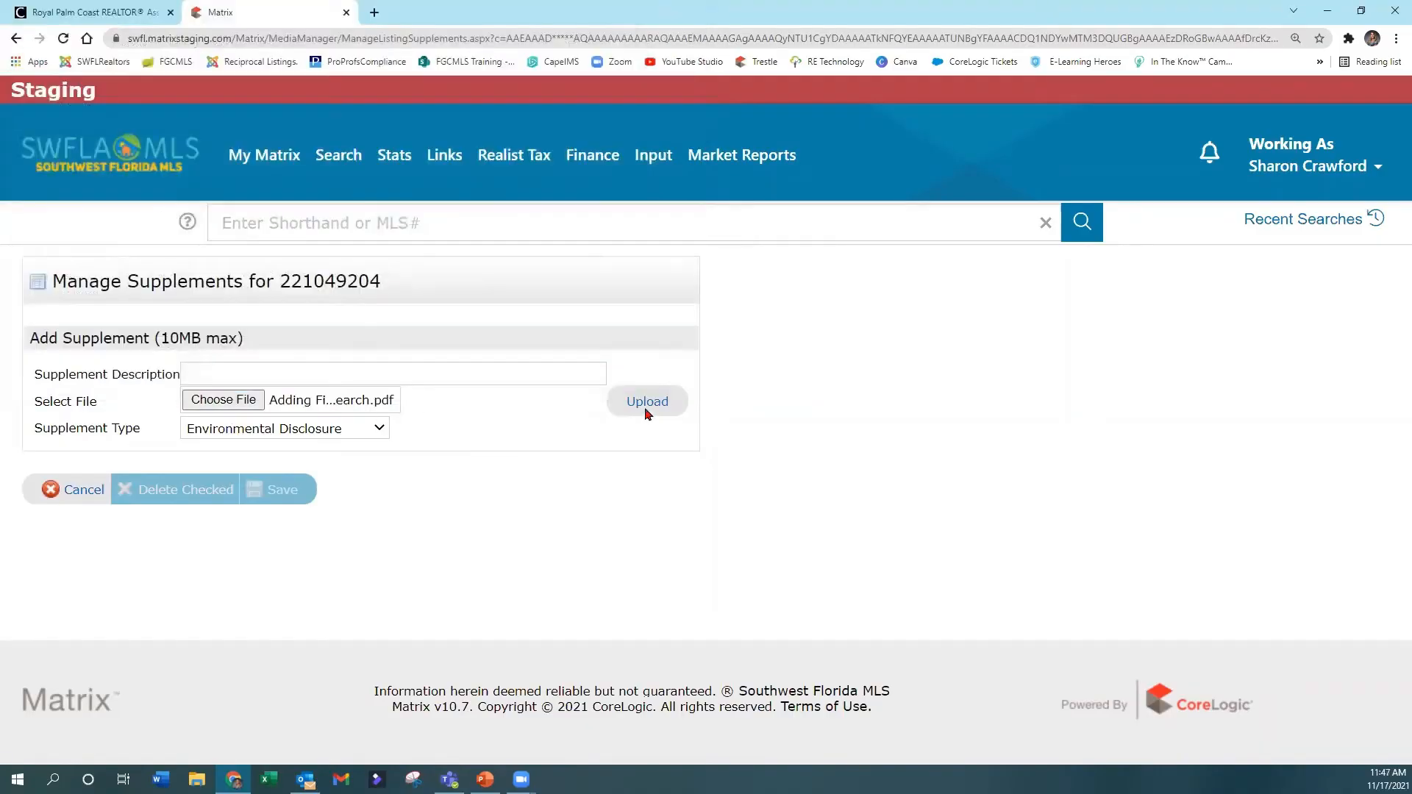
click(340, 429)
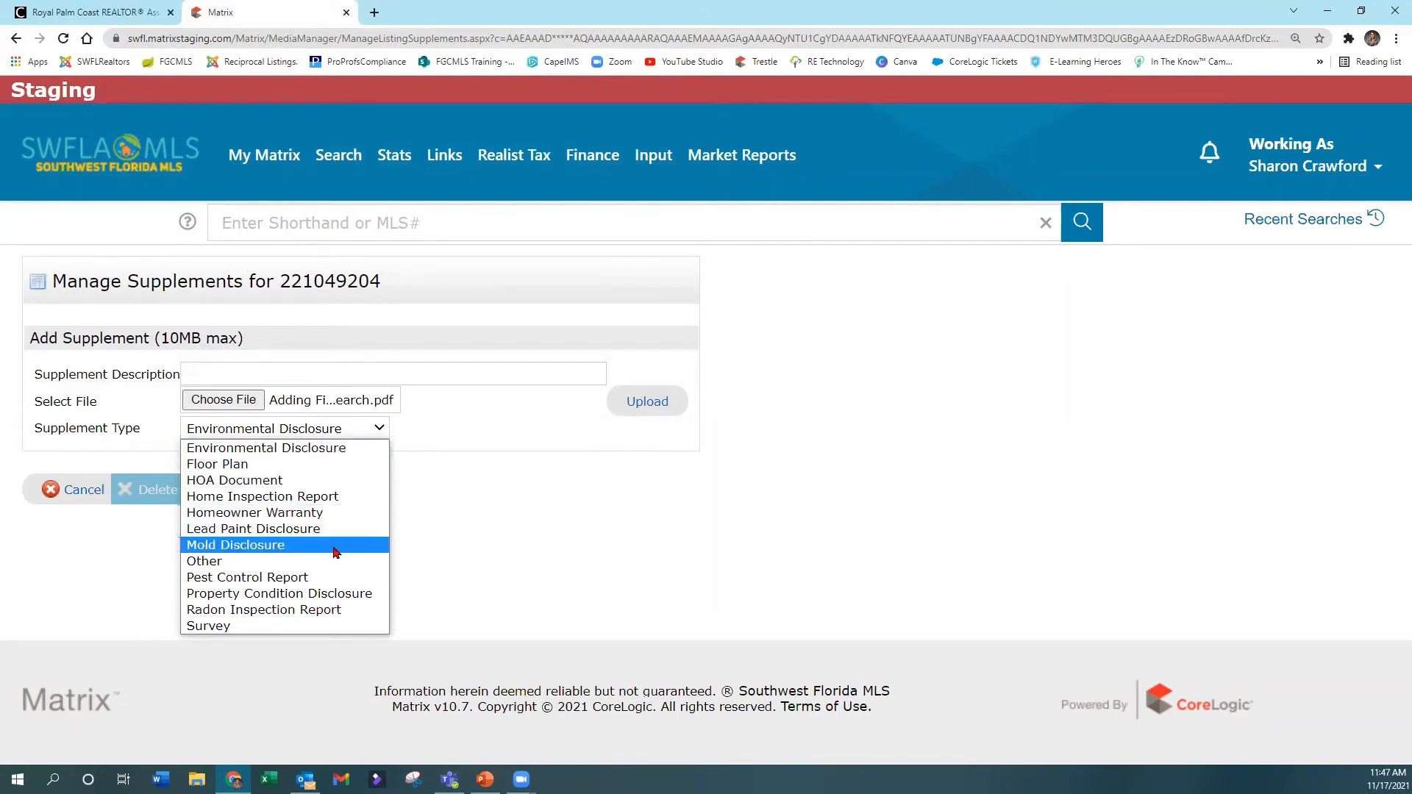
click(462, 571)
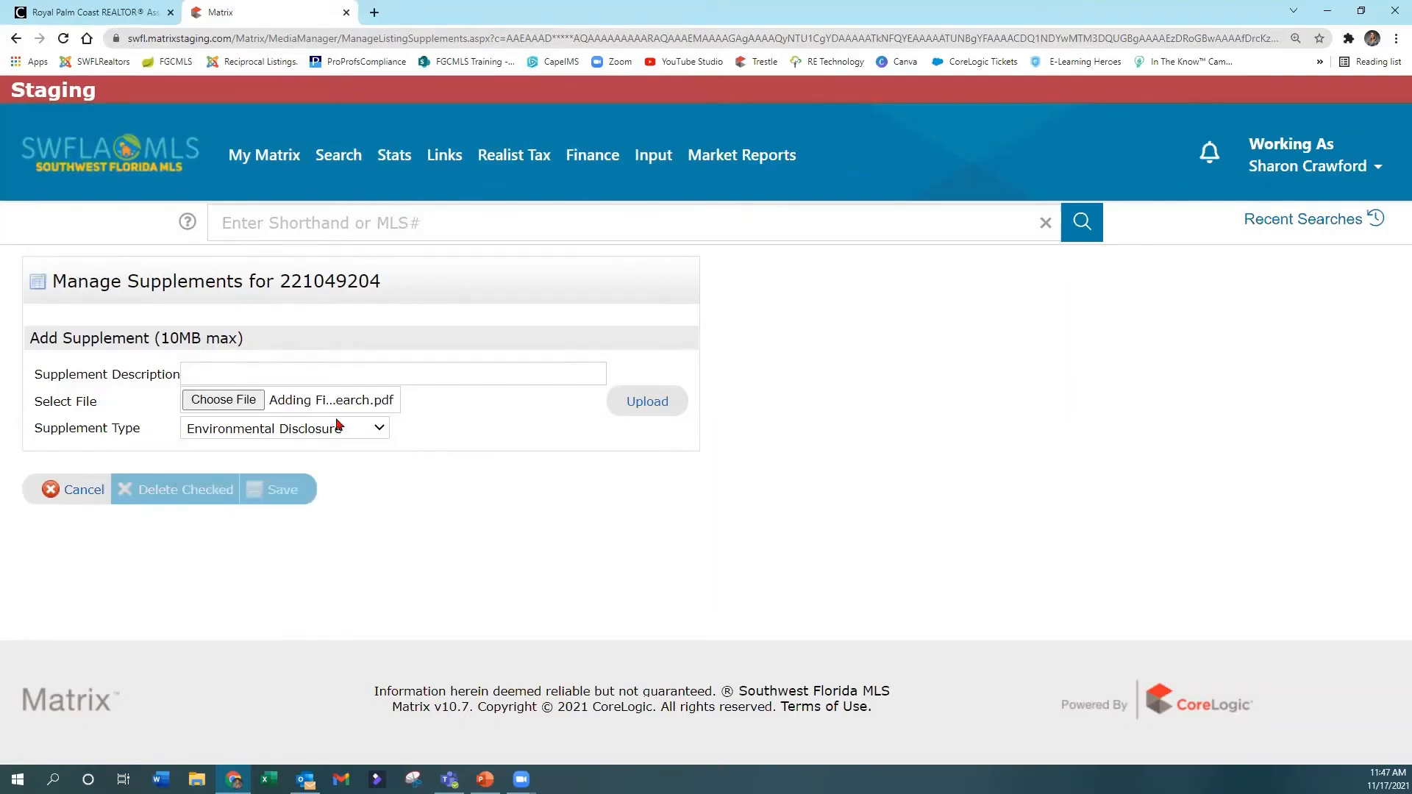
click(639, 408)
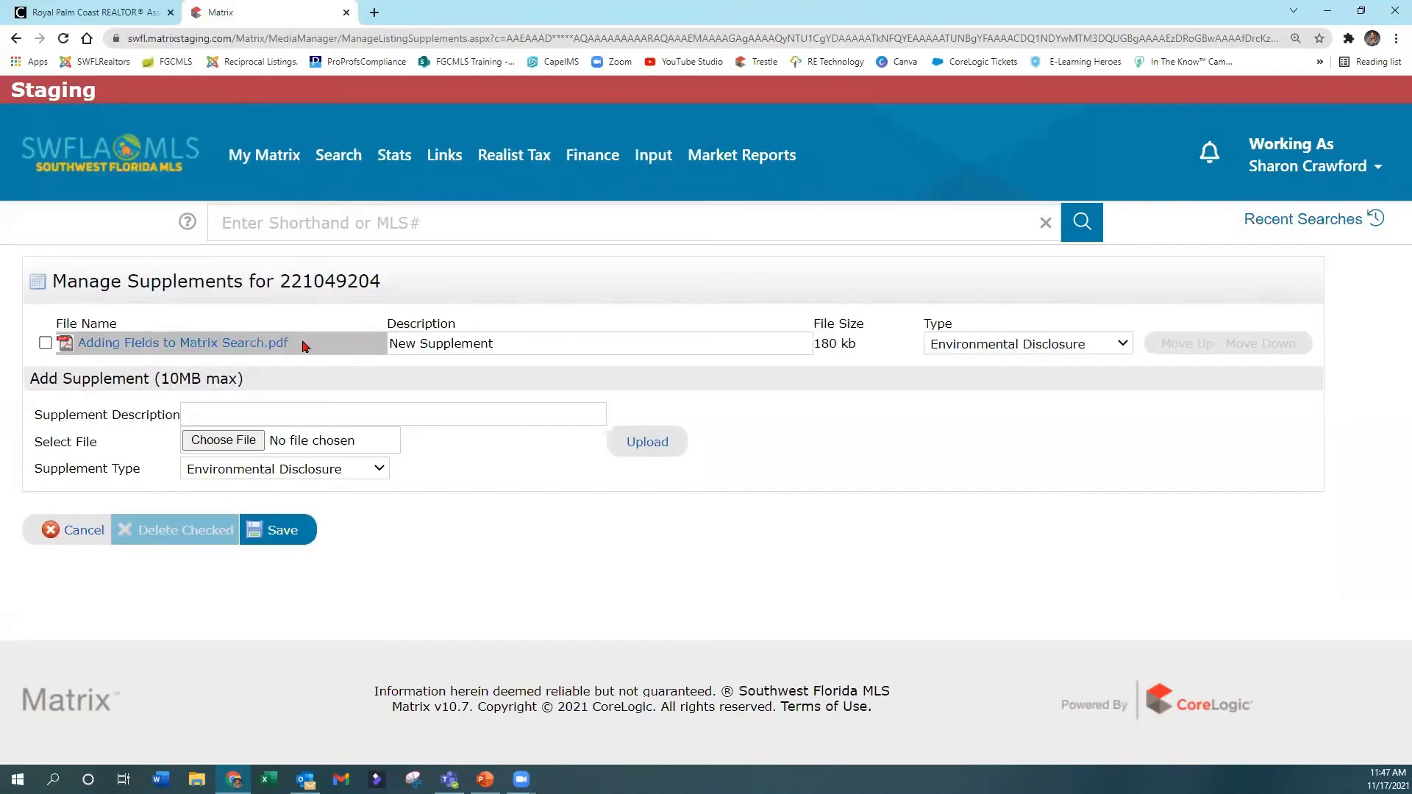
Step: Save the listing's supplements
key(ctrl)
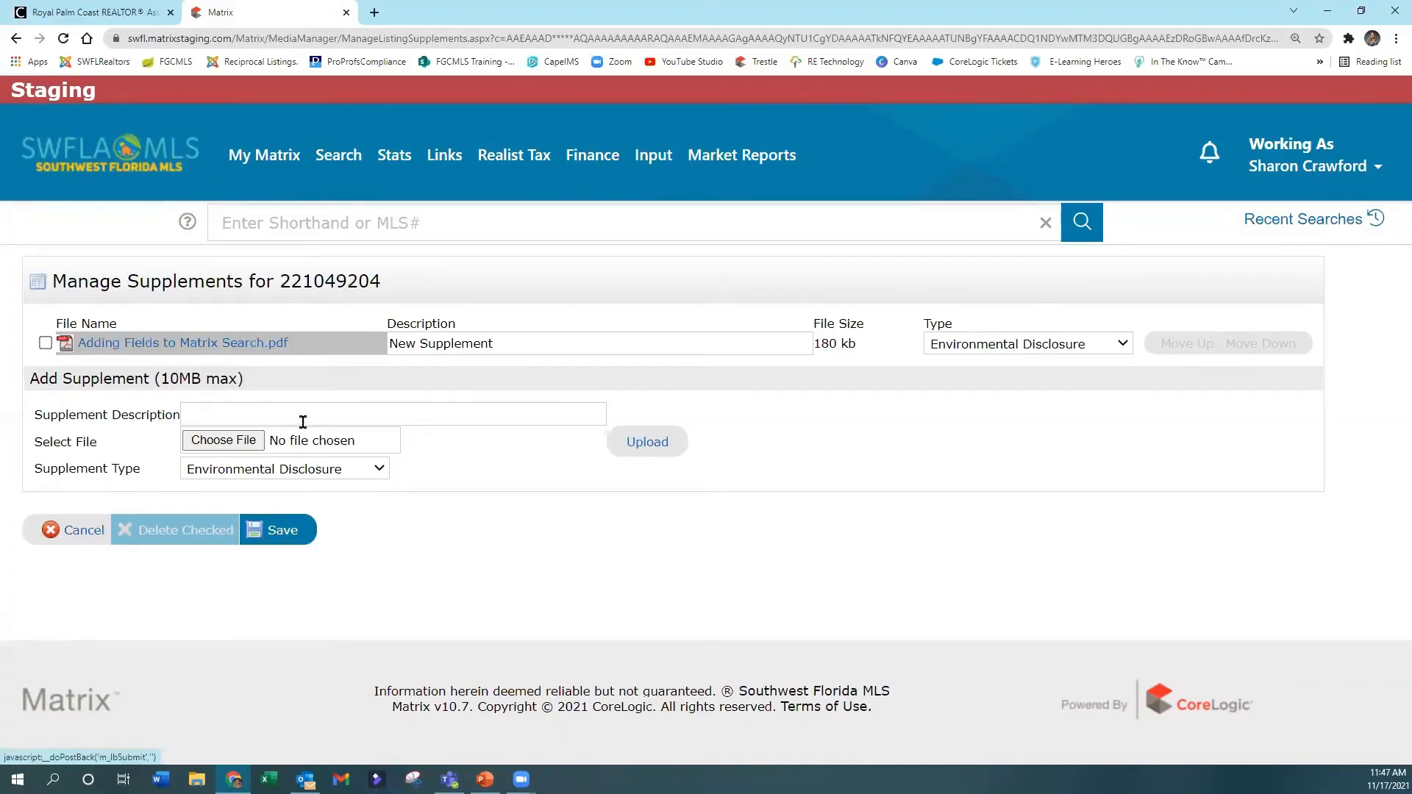
key(ctrl)
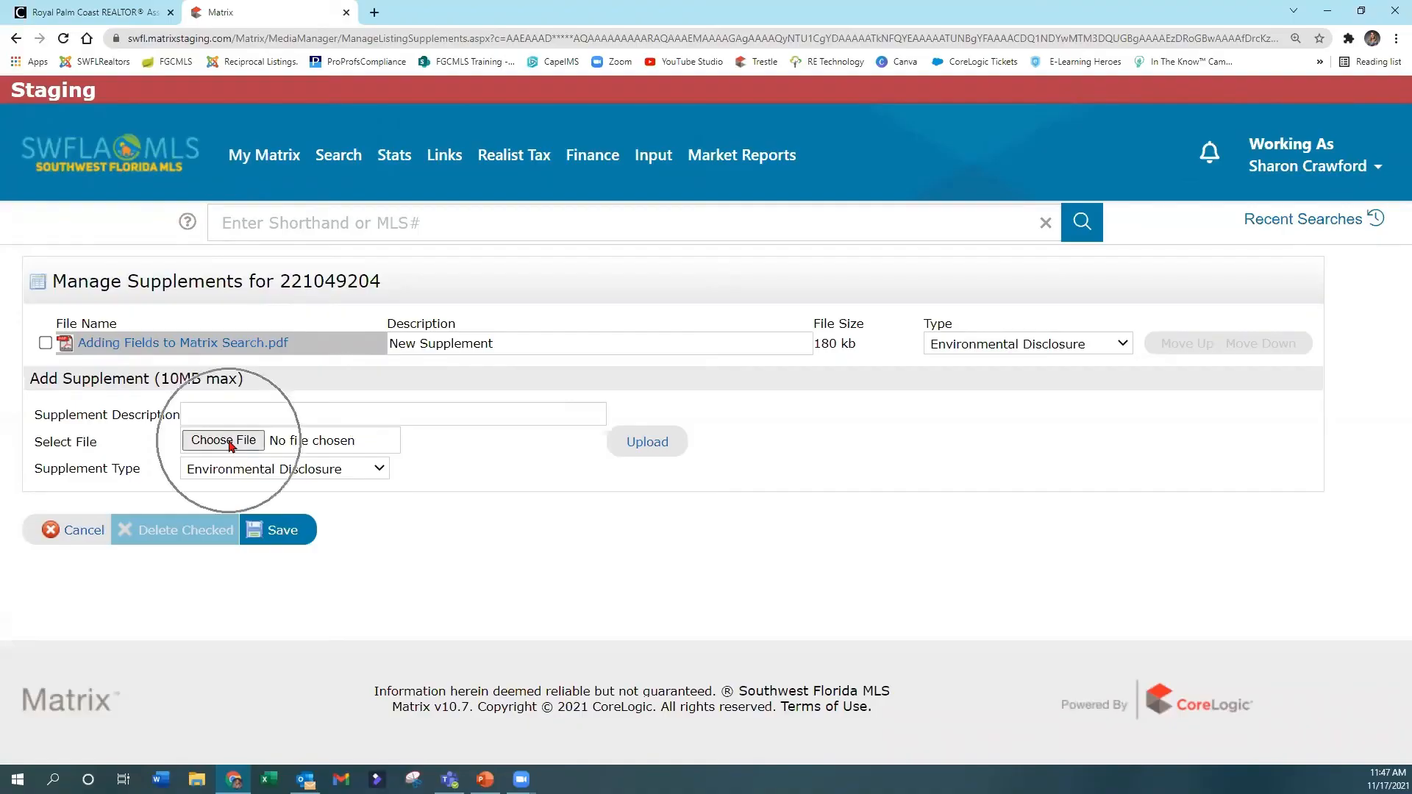
key(ctrl)
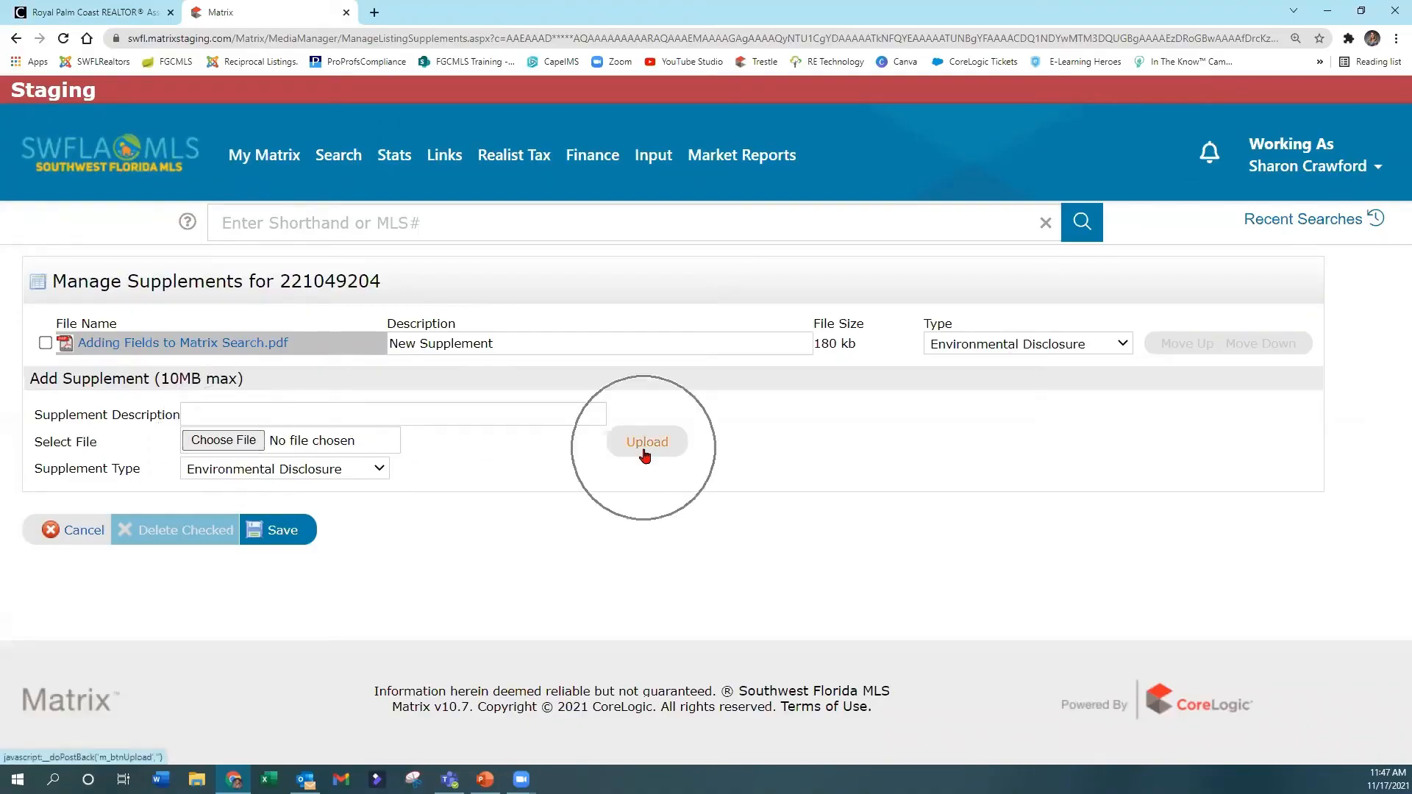
click(290, 531)
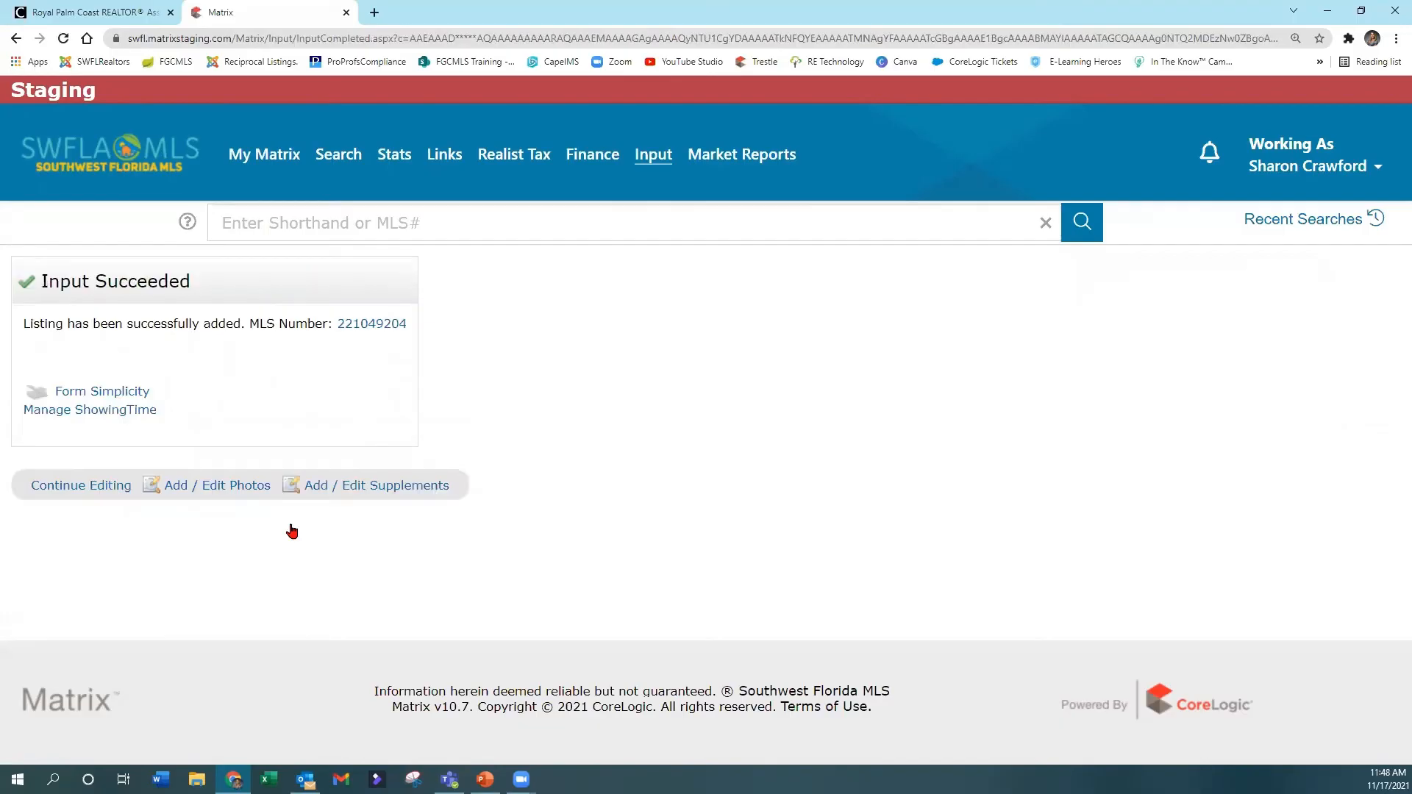
Step: Continue editing the listing, set its status to Active and submit it
click(81, 489)
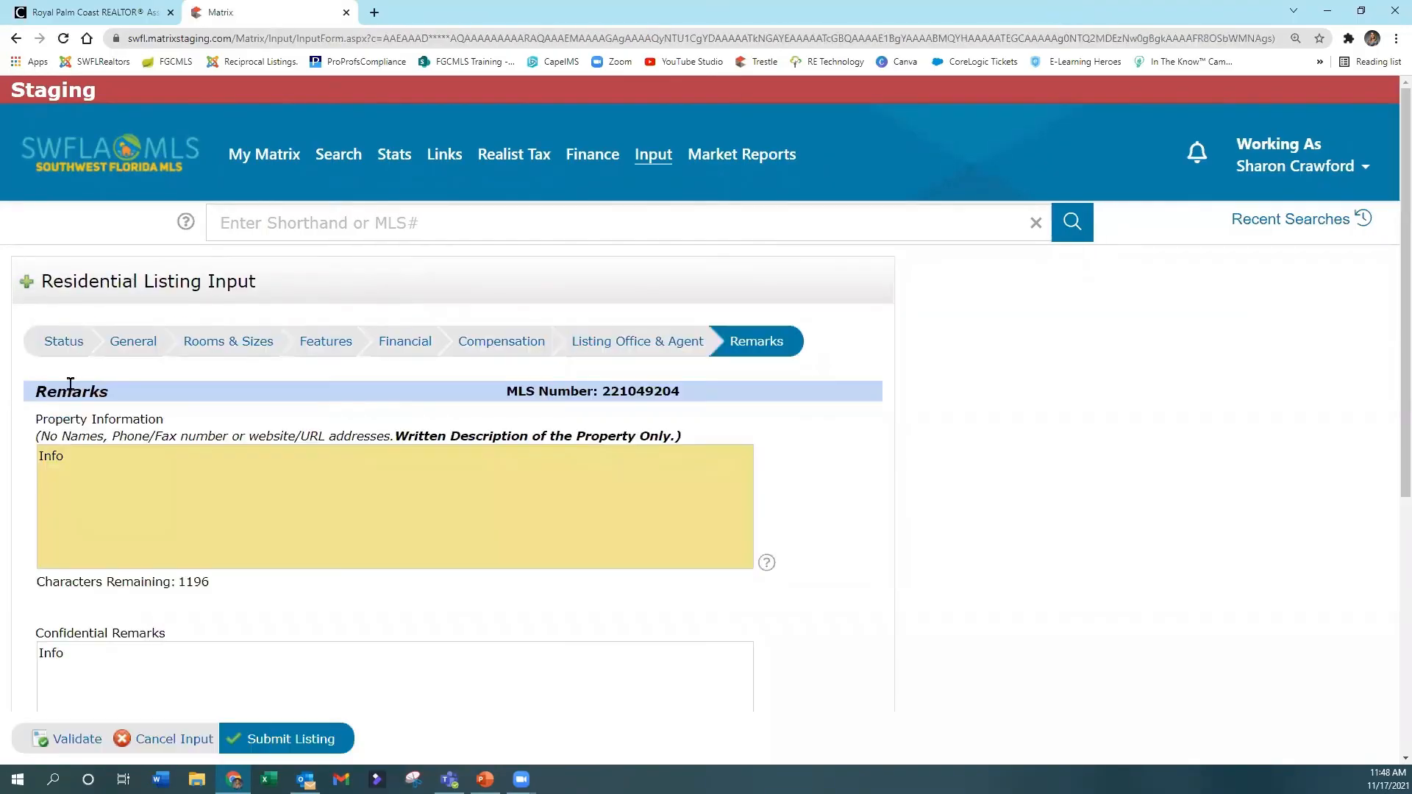
click(64, 340)
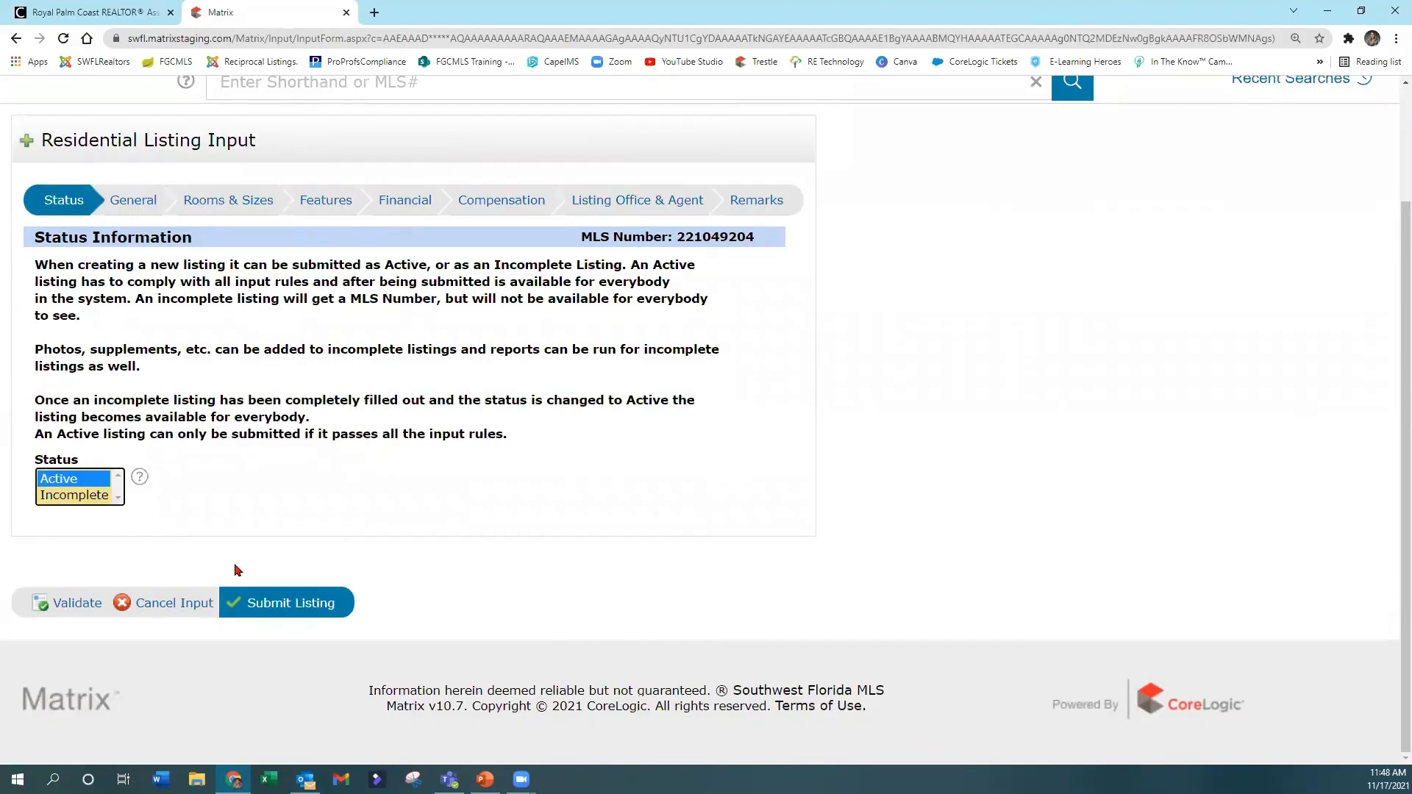
click(273, 601)
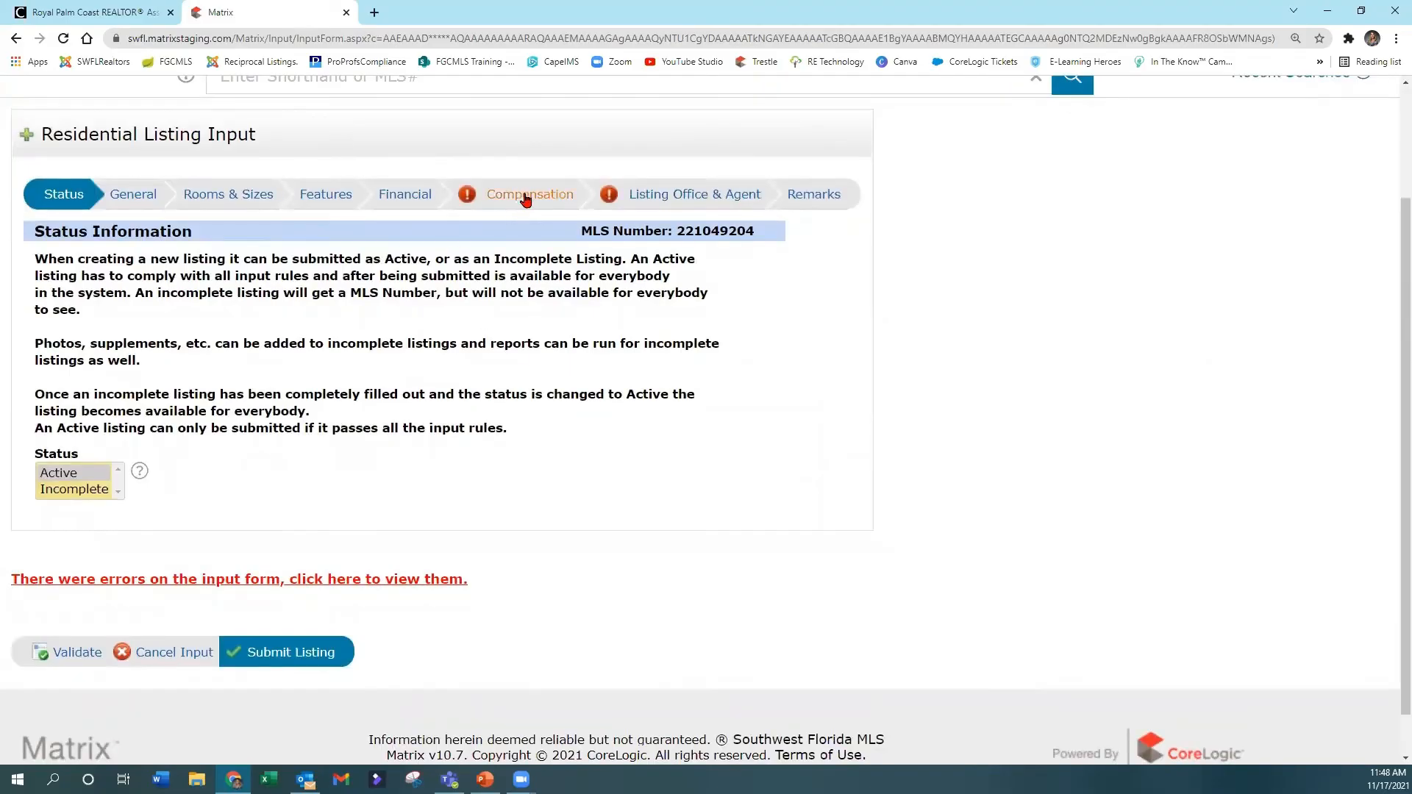
Step: Clear the Address on Internet, VOW Blogging and Show AVM on VOW values in the Compensation section
click(522, 198)
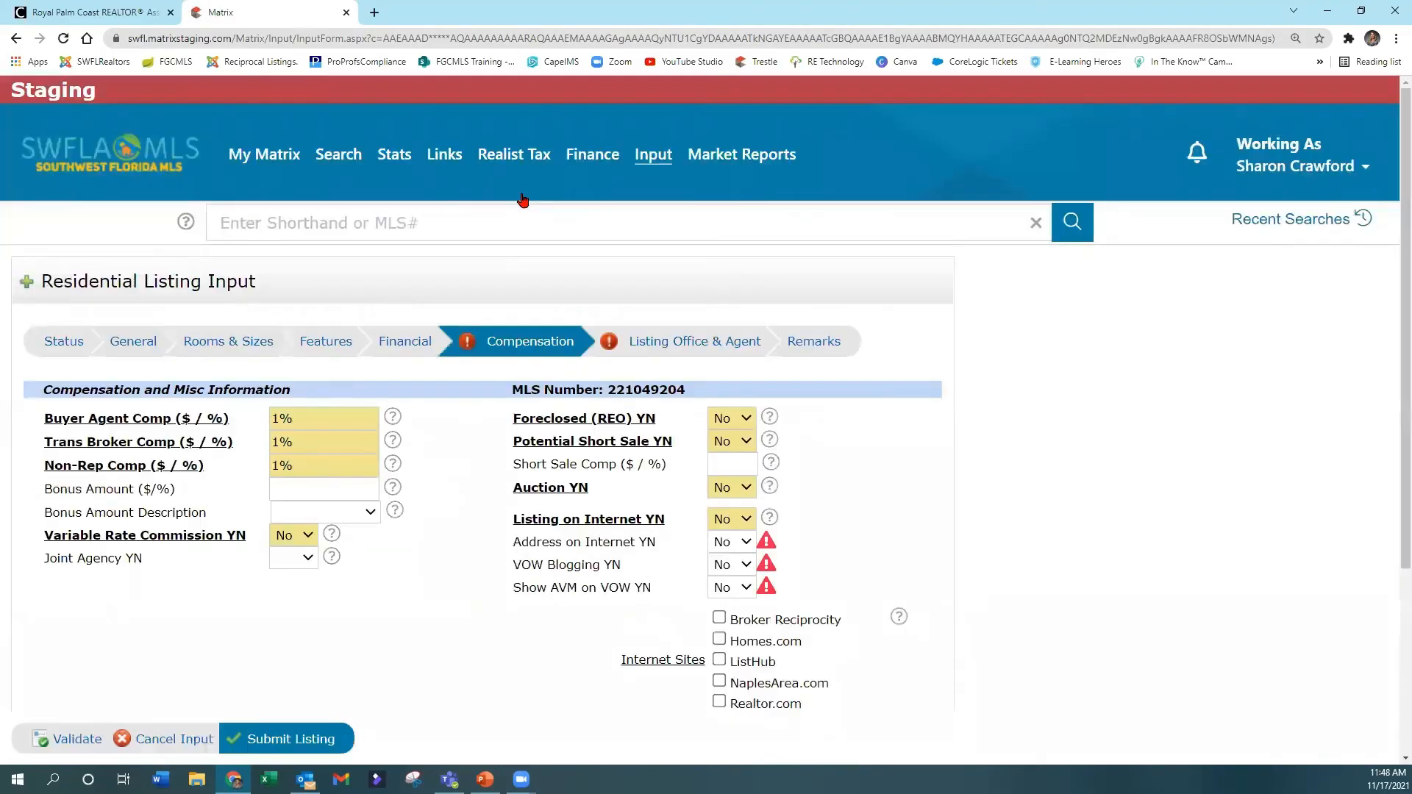
click(745, 542)
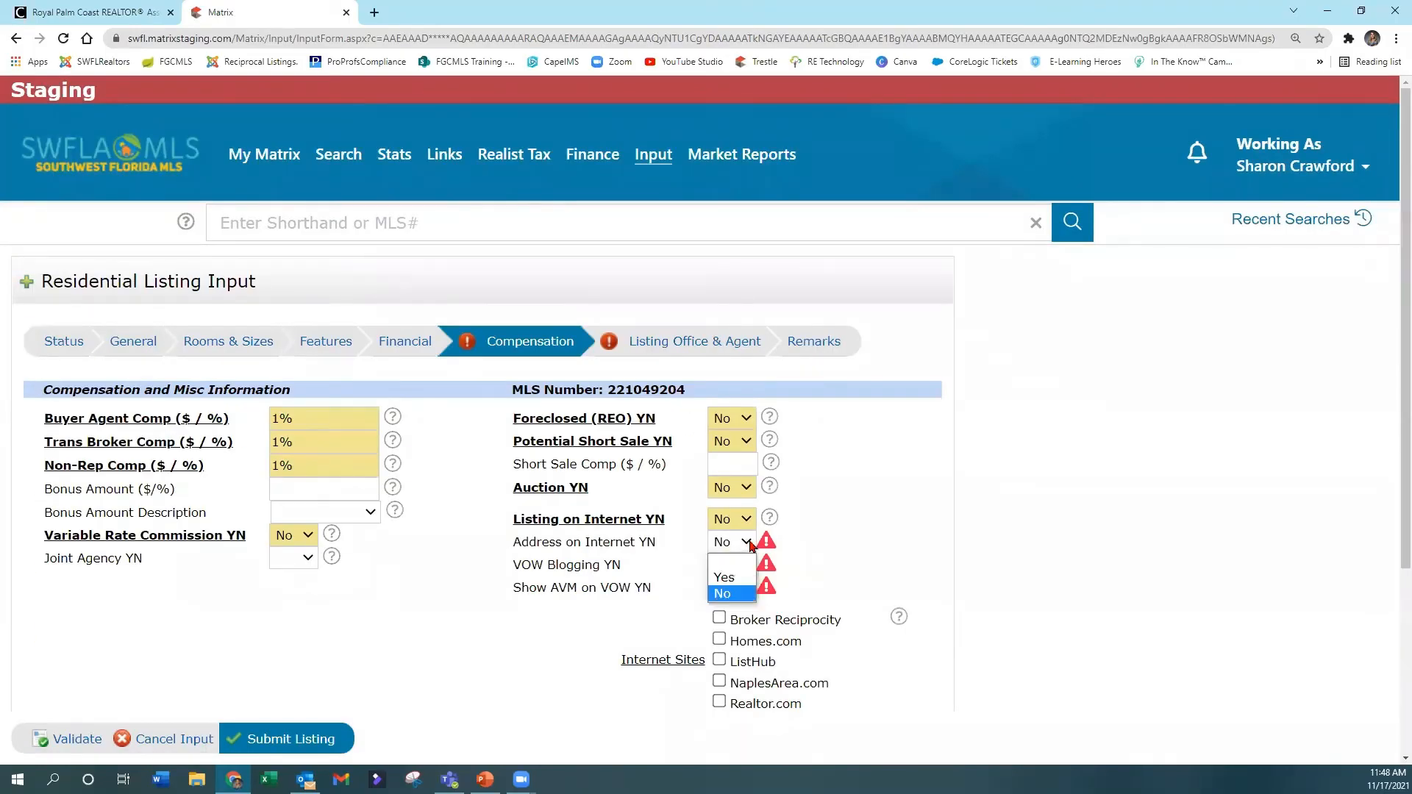
click(740, 563)
click(744, 570)
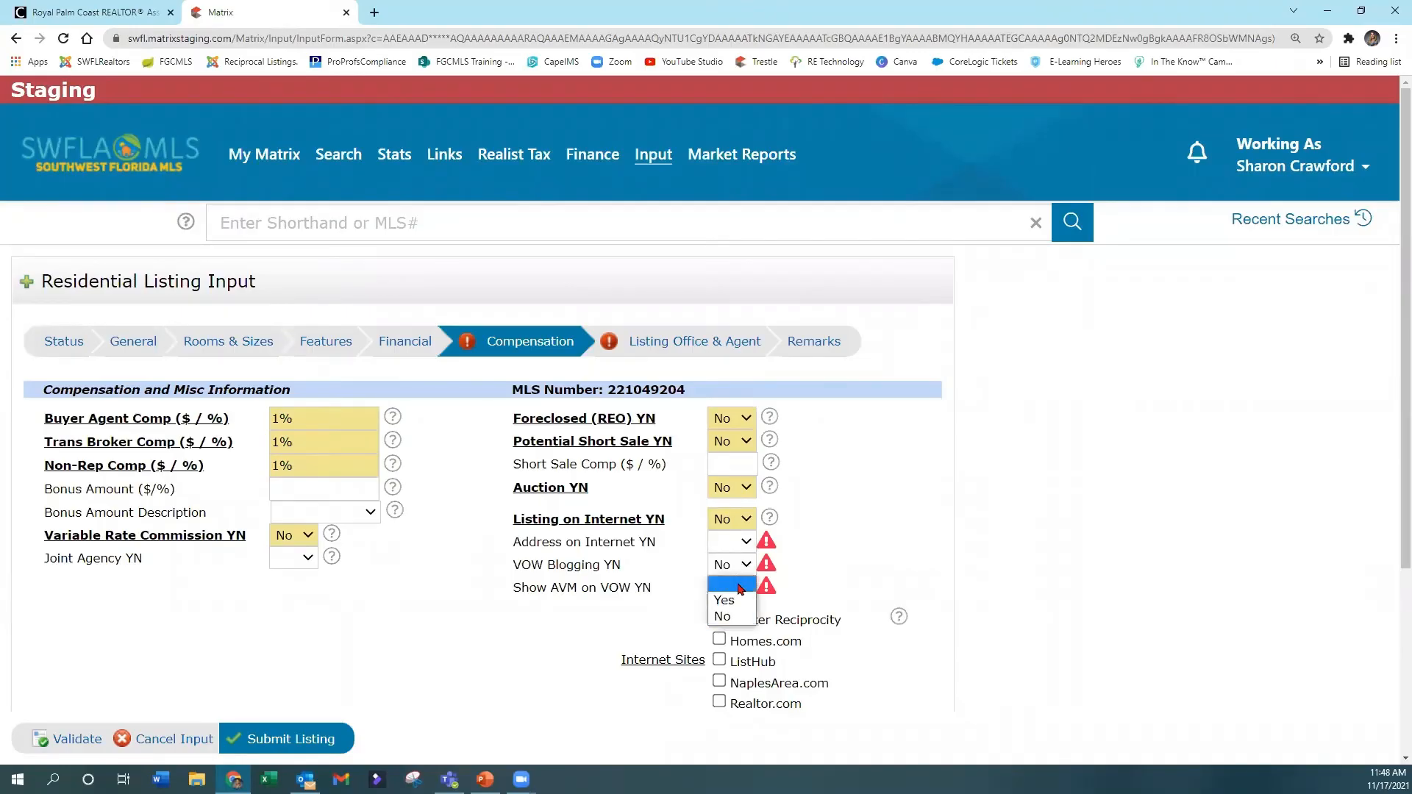
click(736, 586)
click(746, 590)
click(736, 607)
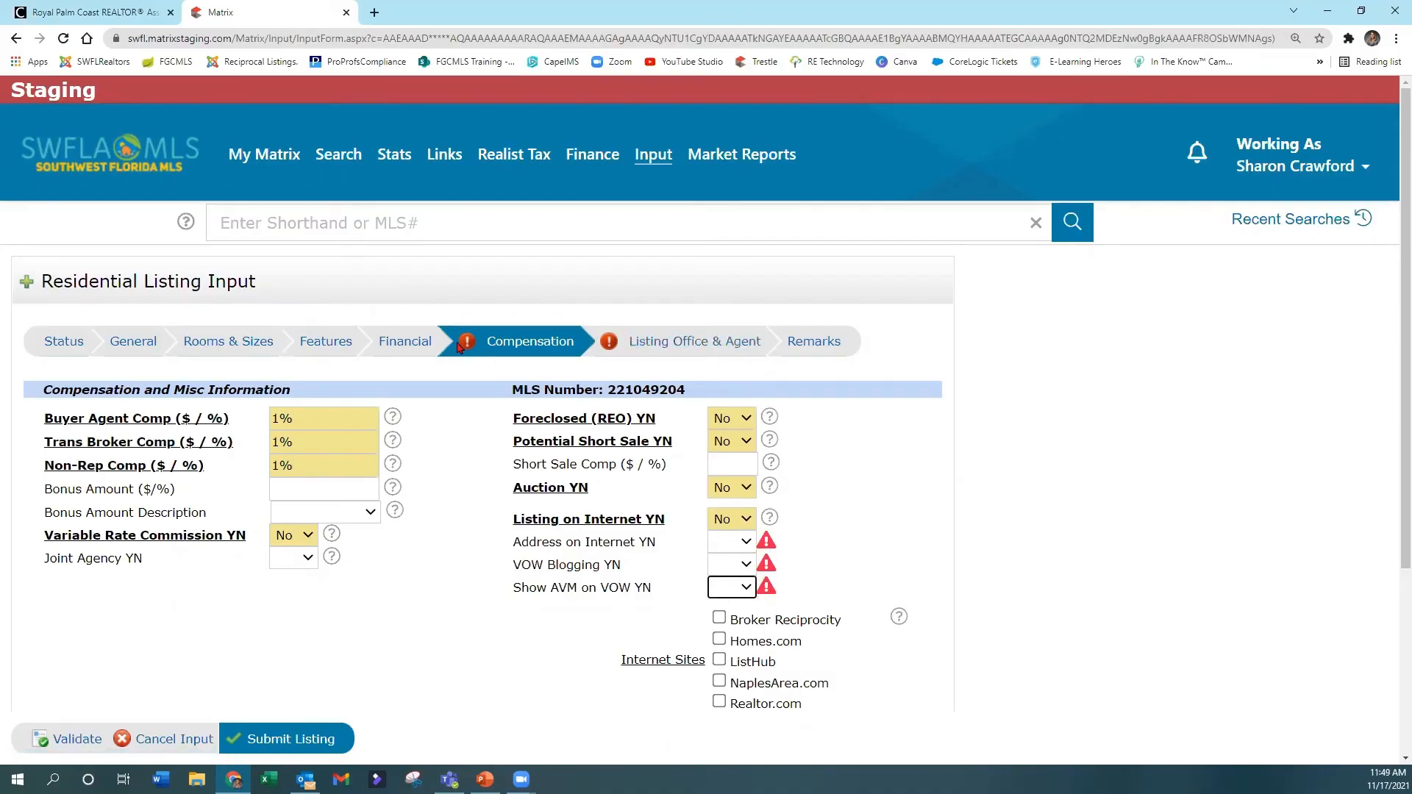
Step: Examine the flagged List Agent MLS ID field in the Listing Office & Agent section
key(ctrl)
key(ctrl)
click(680, 347)
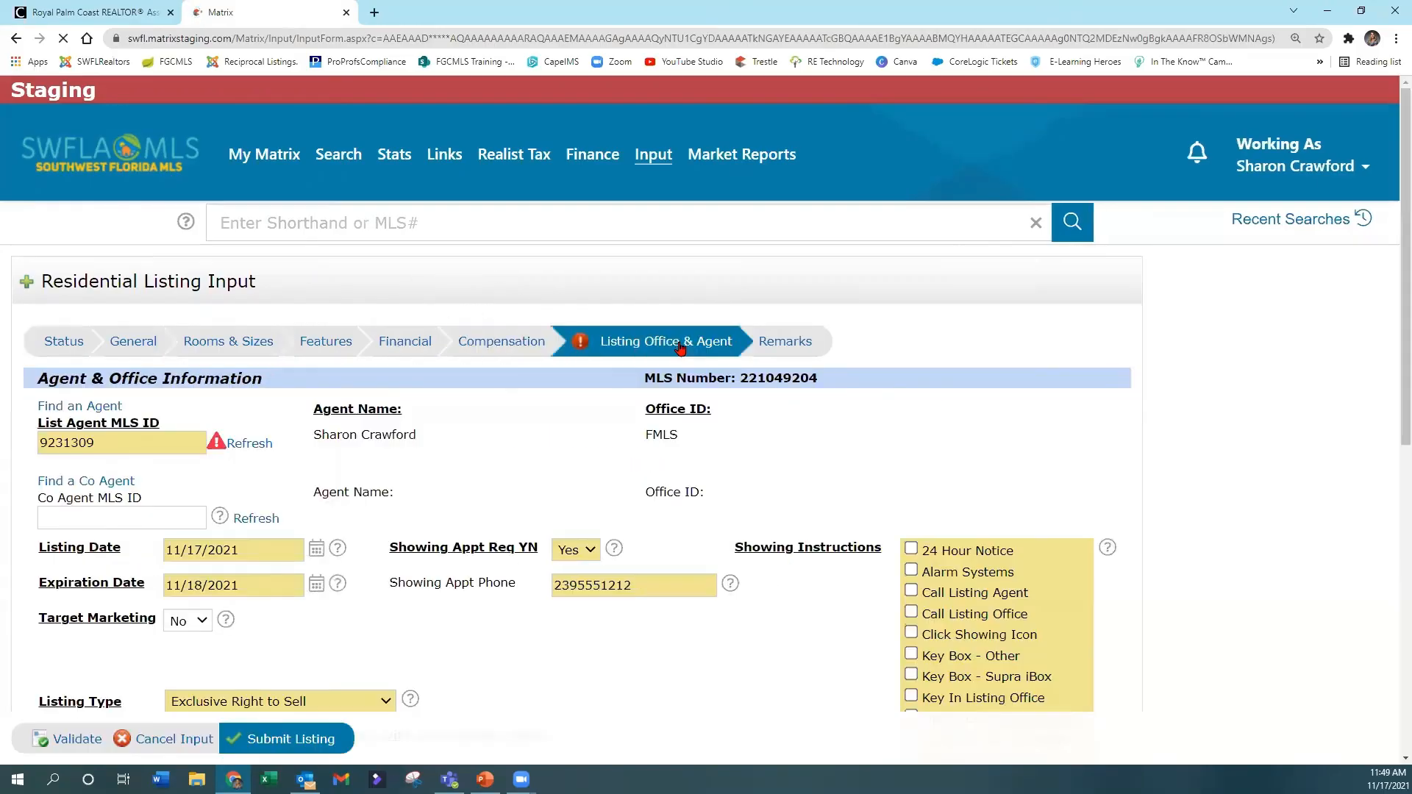
key(ctrl)
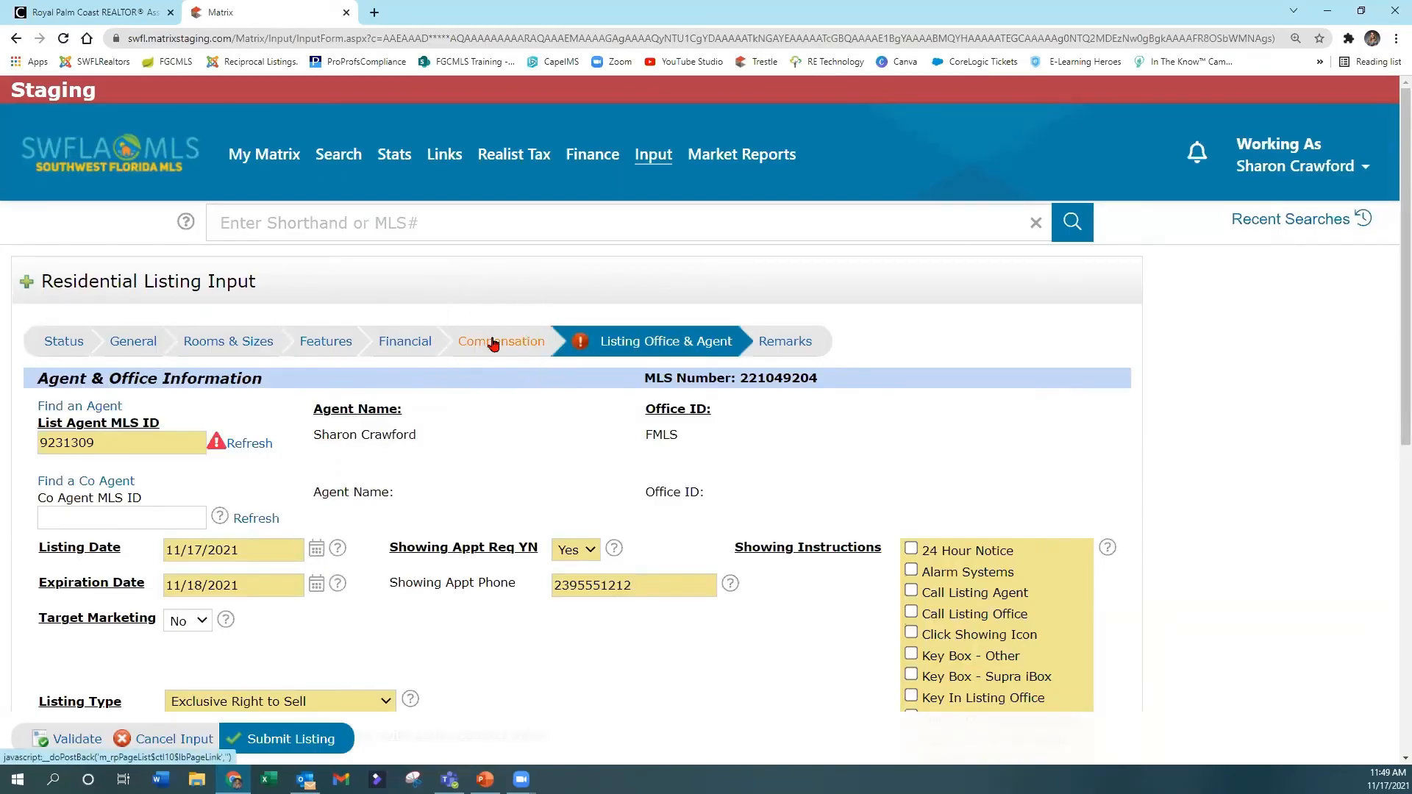
key(ctrl)
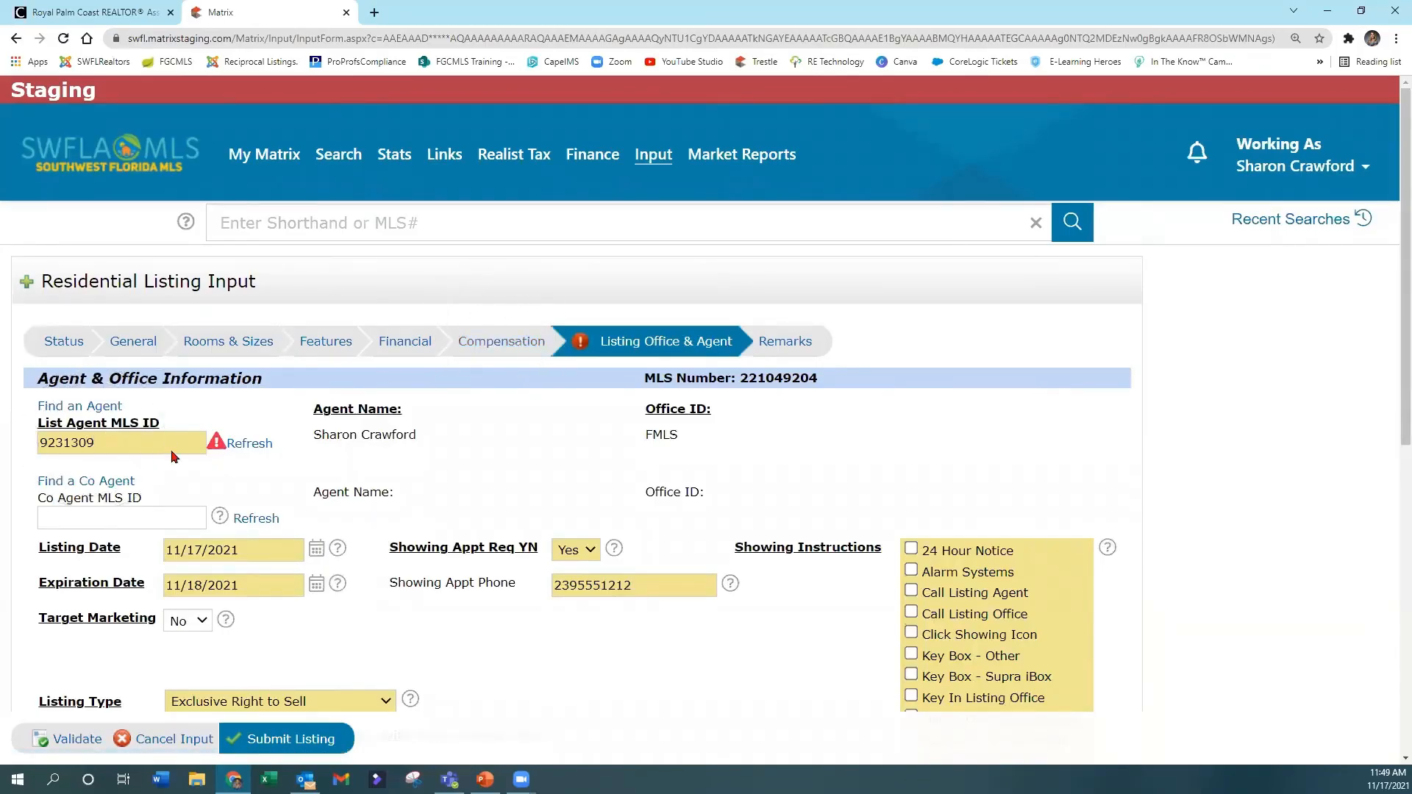
scroll(224, 450, down, 1)
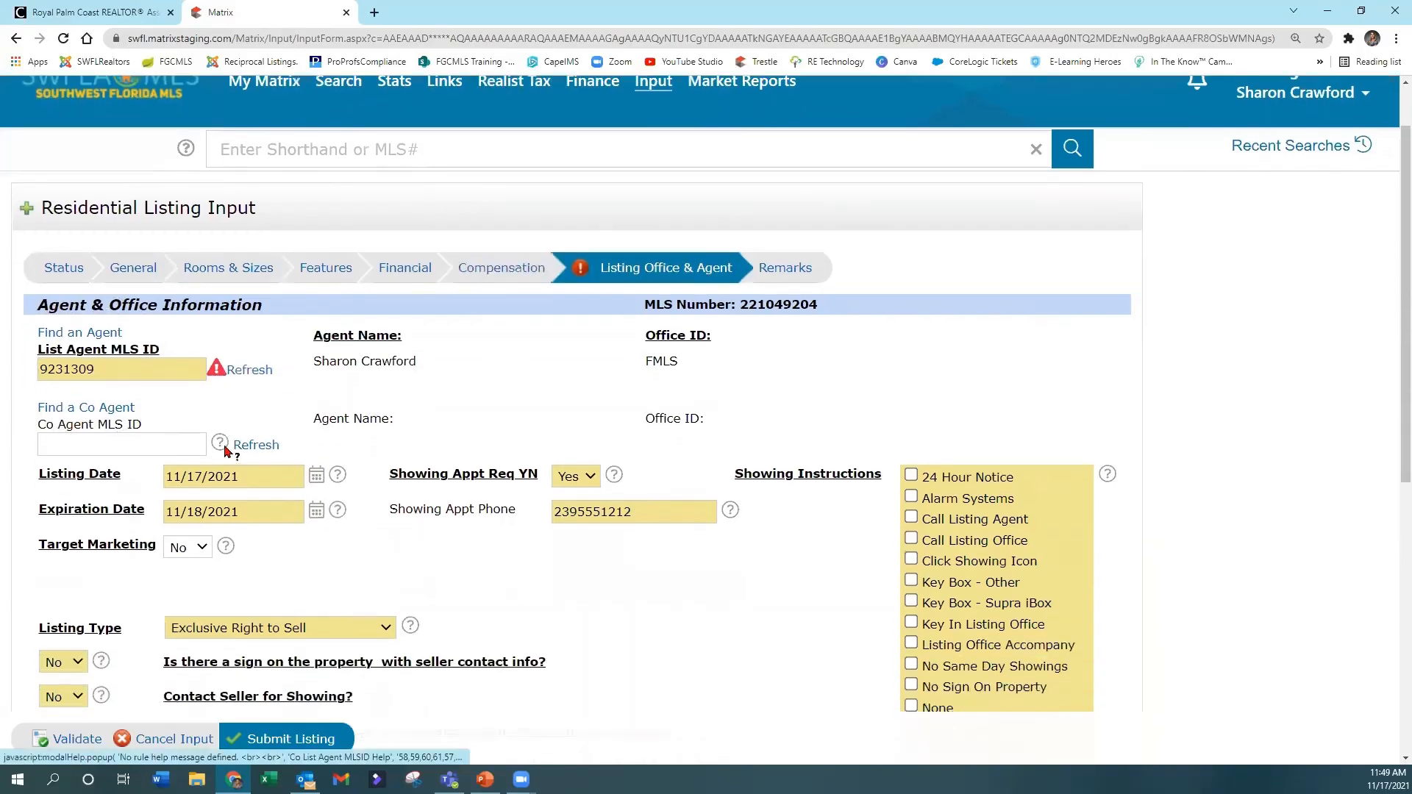
click(112, 366)
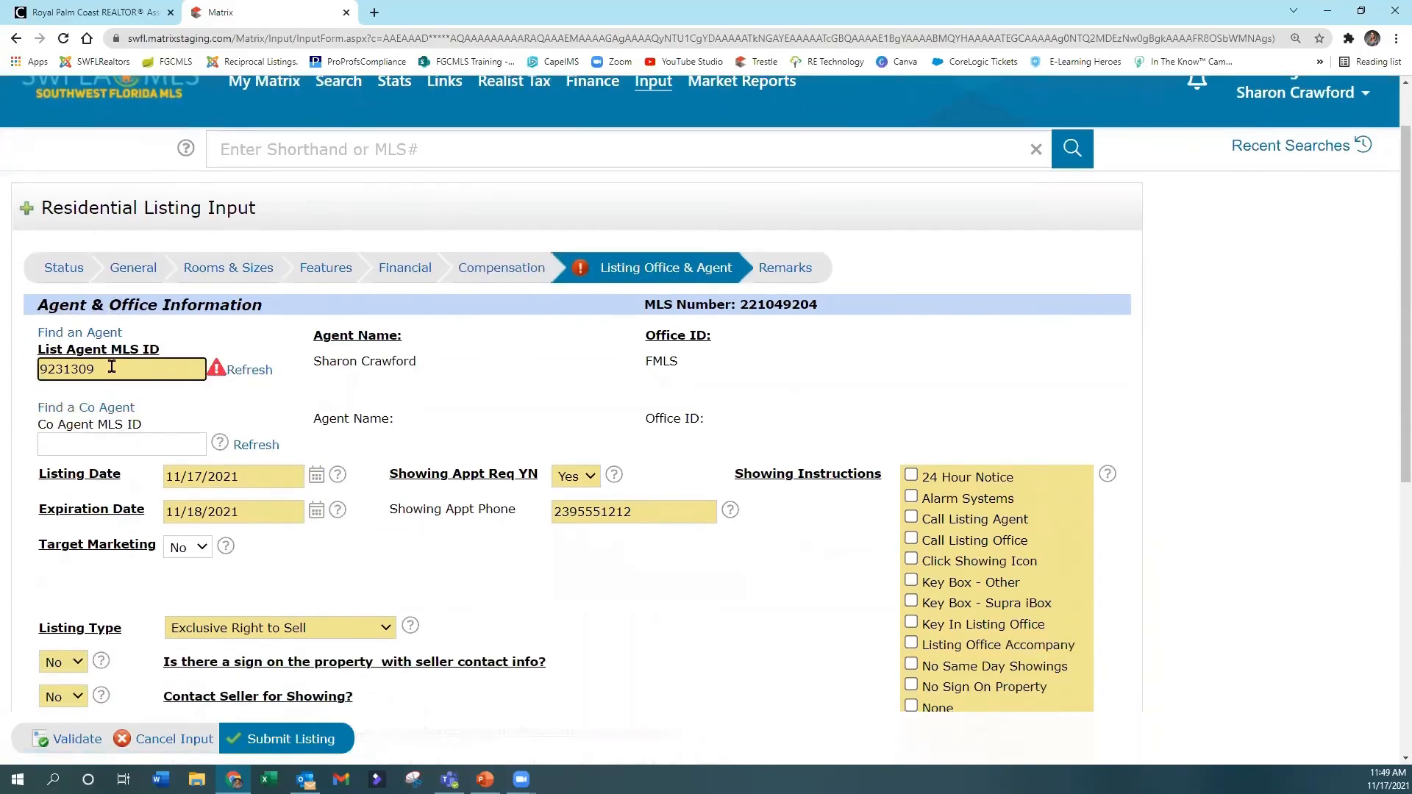
key(ctrl)
key(ctrl)
key(ctrl)
Step: Return to the Status section of the residential listing
click(66, 271)
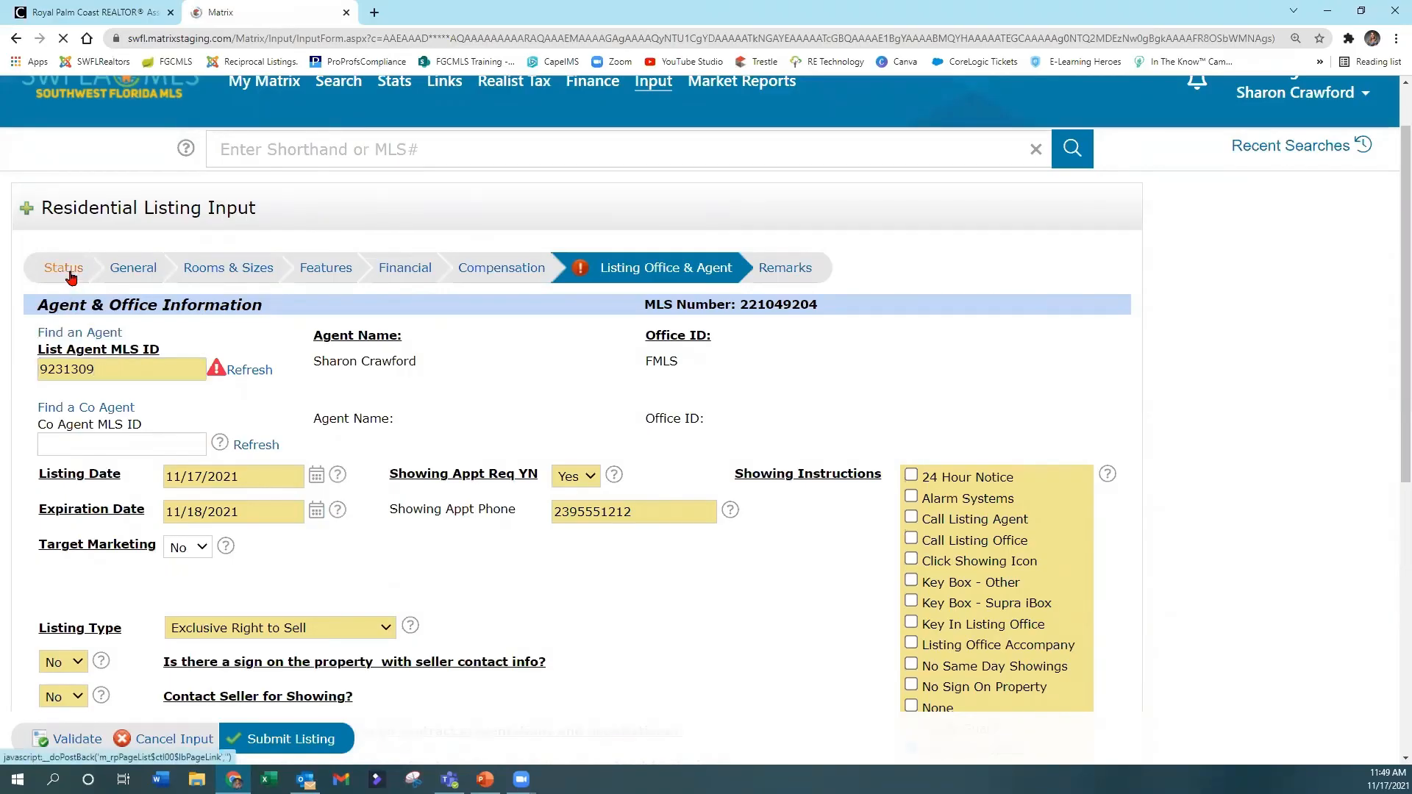